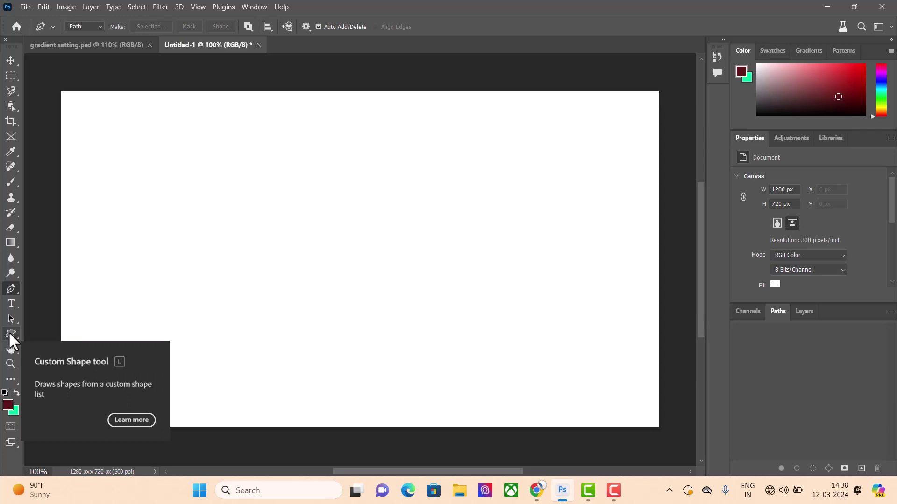
Draw a 236 × 166 px rectangle path, in Path mode, near the canvas top-left.
{"action": "left_click", "coordinate": [9, 333]}
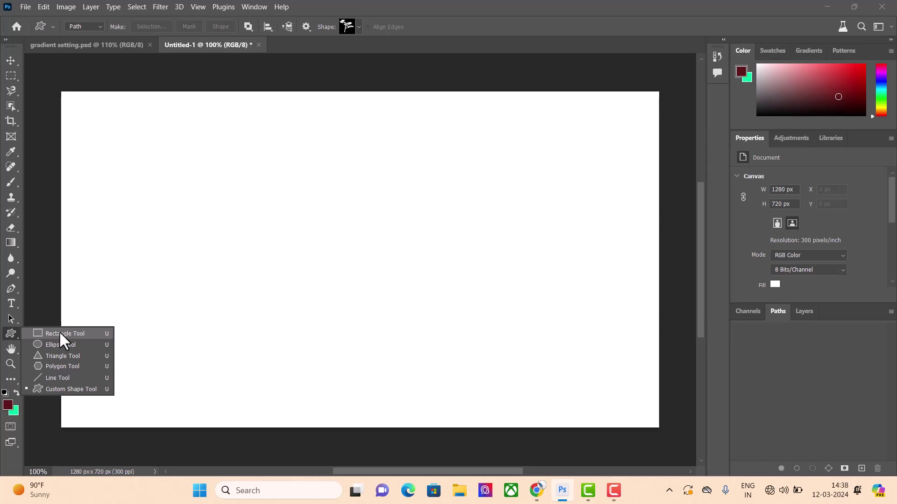
{"action": "left_click", "coordinate": [97, 26]}
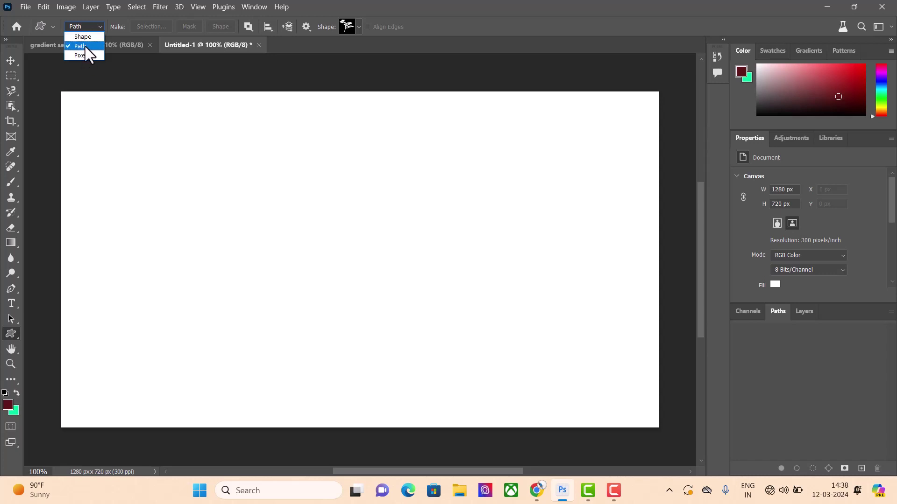
{"action": "left_click", "coordinate": [86, 47]}
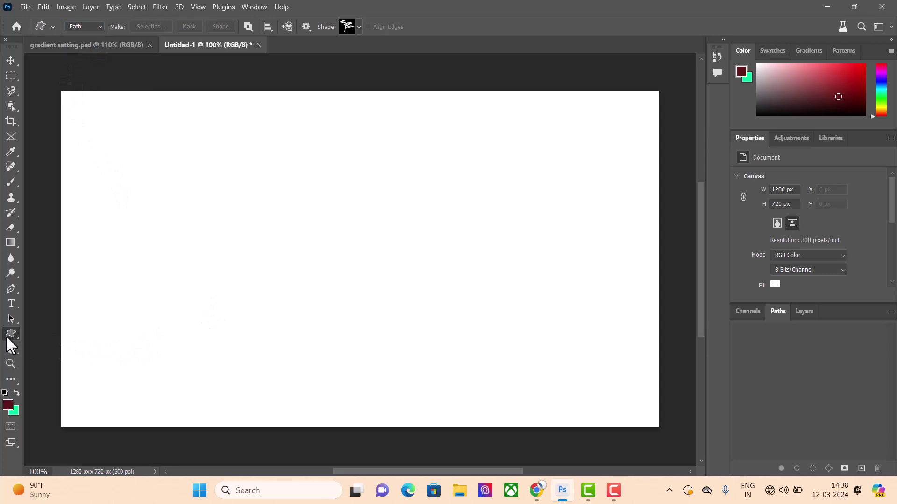
{"action": "key", "text": "shift+u"}
{"action": "mouse_move", "coordinate": [89, 132]}
{"action": "left_mouse_down"}
{"action": "mouse_move", "coordinate": [121, 171]}
{"action": "mouse_move", "coordinate": [200, 209]}
{"action": "left_mouse_up"}
Save the work path as Path 1 and create a new empty Path 2.
{"action": "left_click", "coordinate": [767, 311]}
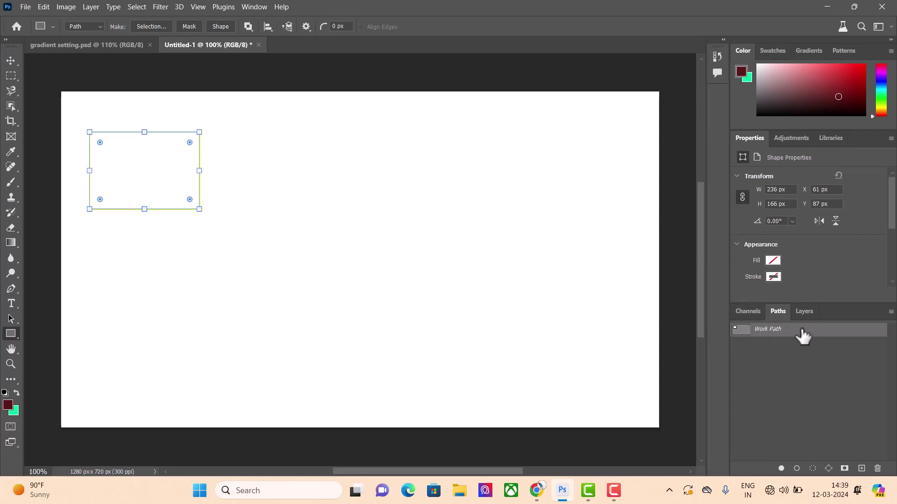
{"action": "left_click_drag", "start_coordinate": [802, 335], "coordinate": [778, 335]}
{"action": "double_click", "coordinate": [762, 334]}
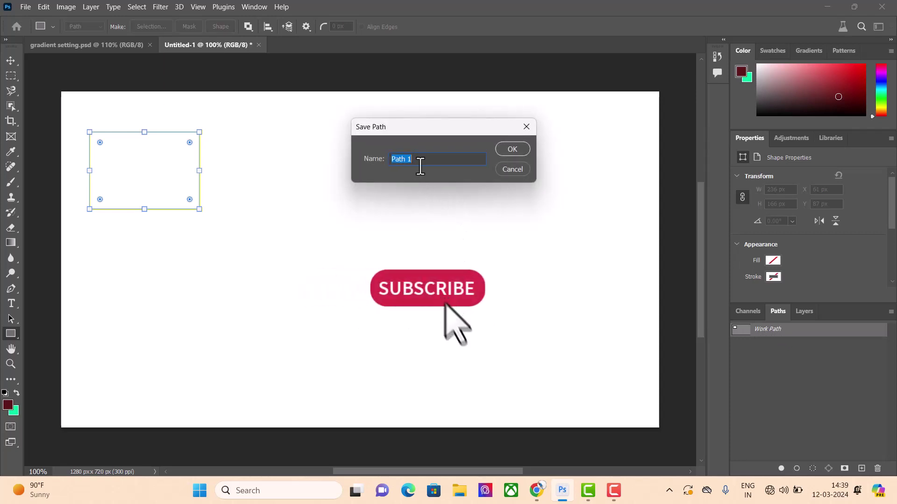
{"action": "left_click", "coordinate": [502, 152]}
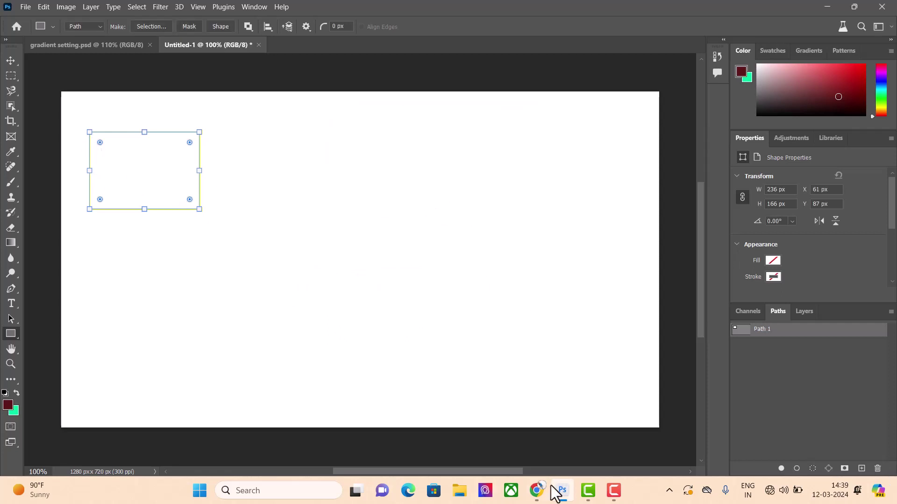
{"action": "left_click", "coordinate": [861, 469]}
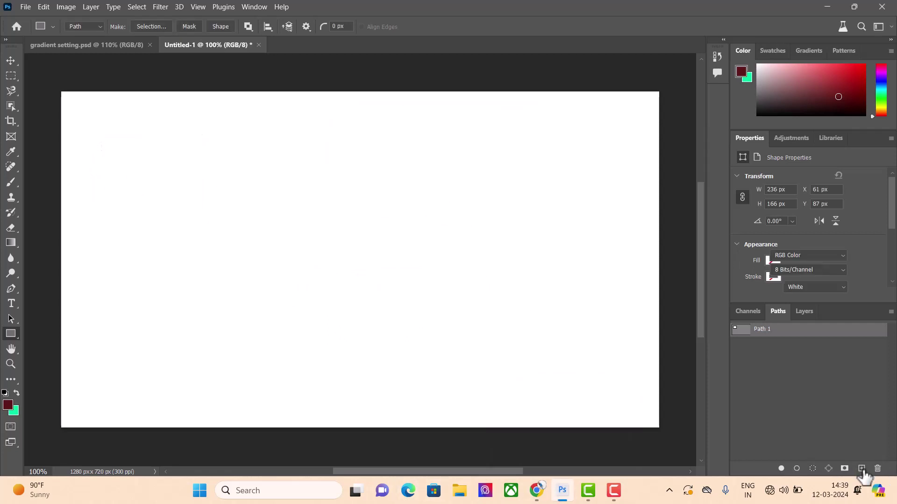
Draw a 365 × 469 px tree custom-shape path on the canvas right, then add empty Path 3.
{"action": "right_click", "coordinate": [11, 335]}
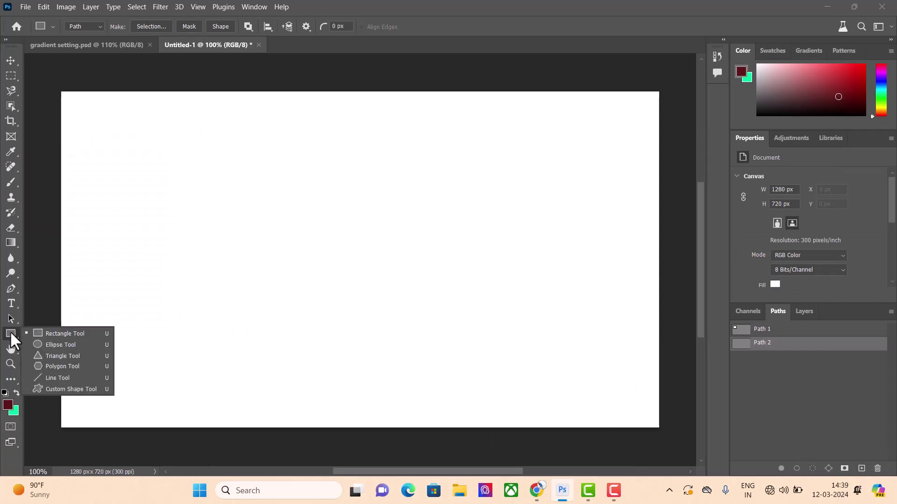
{"action": "left_click", "coordinate": [59, 389]}
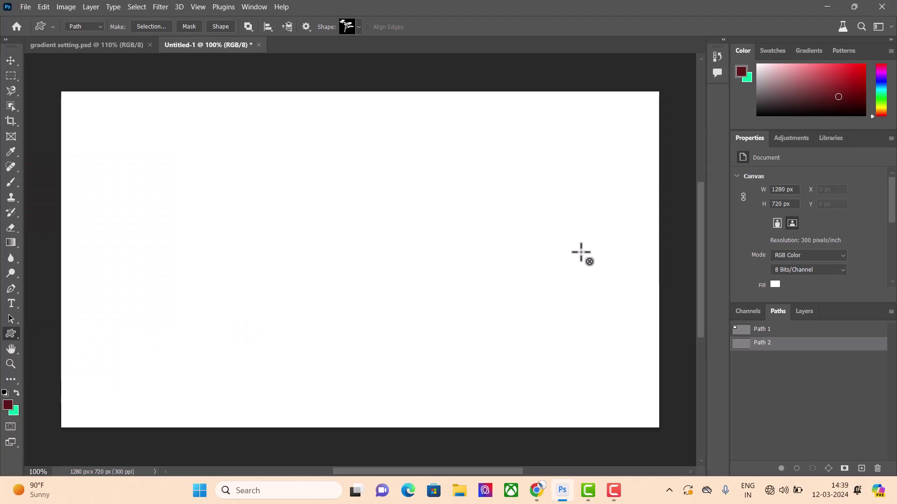
{"action": "left_click_drag", "start_coordinate": [486, 128], "coordinate": [655, 347]}
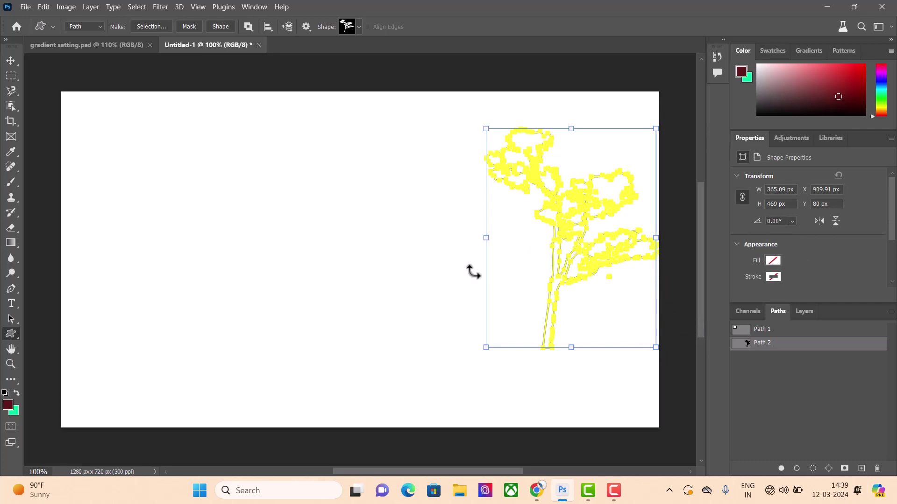
{"action": "left_click", "coordinate": [11, 60]}
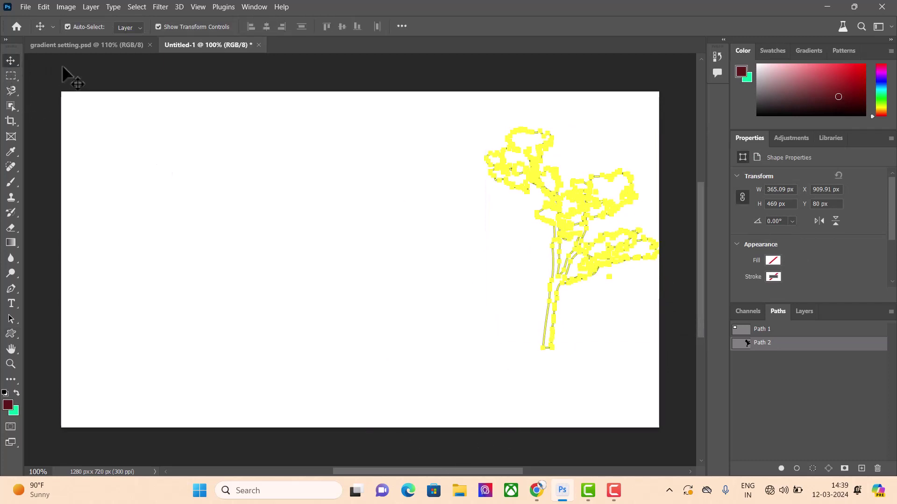
{"action": "left_click", "coordinate": [860, 469]}
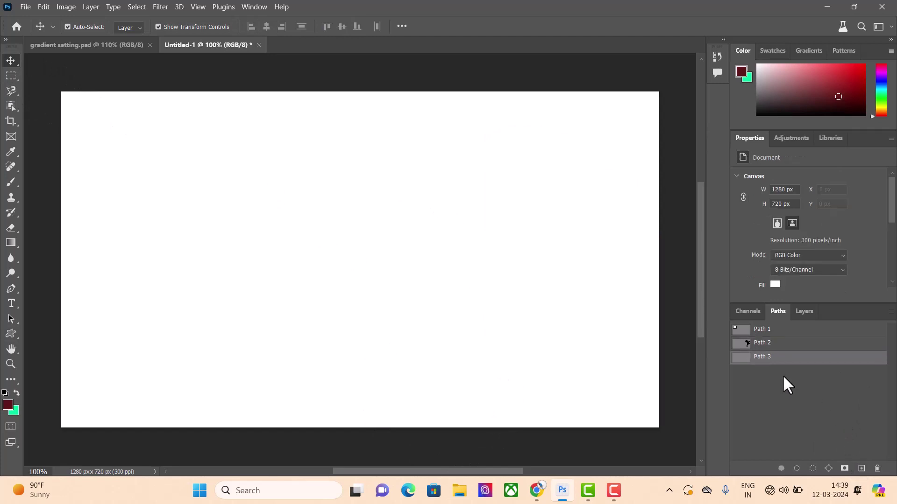
Place the first four Pen Tool anchor points of the polygon near the top centre.
{"action": "left_click", "coordinate": [12, 289]}
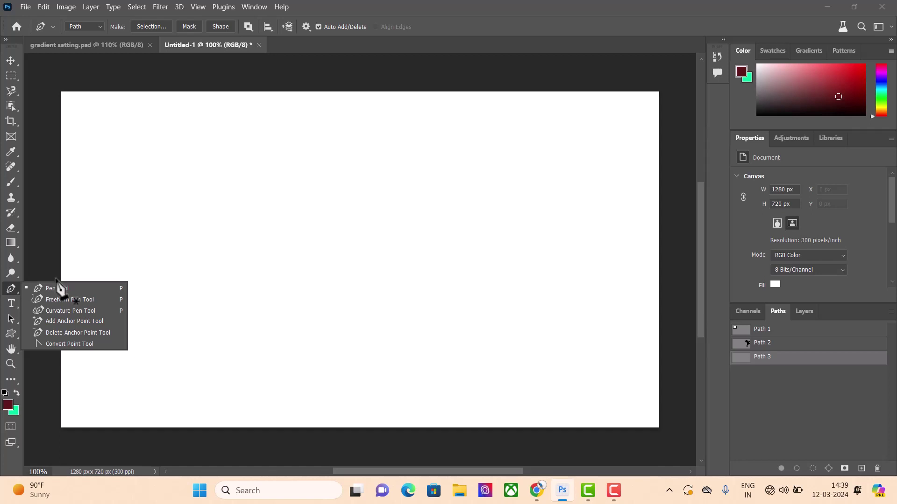
{"action": "left_click", "coordinate": [55, 292]}
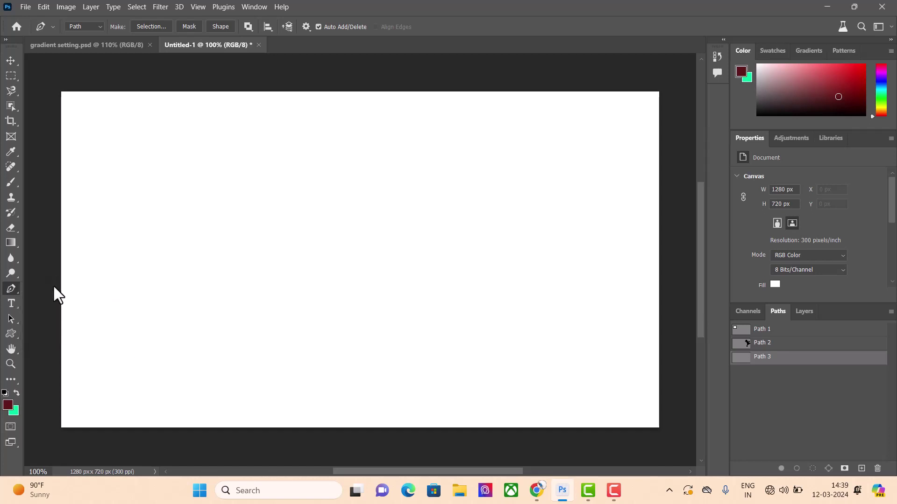
{"action": "left_click", "coordinate": [209, 158]}
{"action": "left_click", "coordinate": [147, 208]}
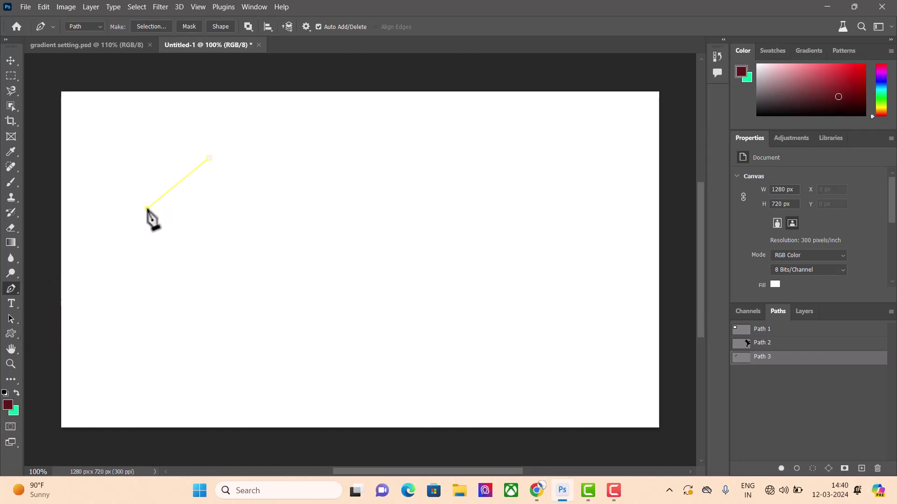
{"action": "left_click", "coordinate": [209, 277]}
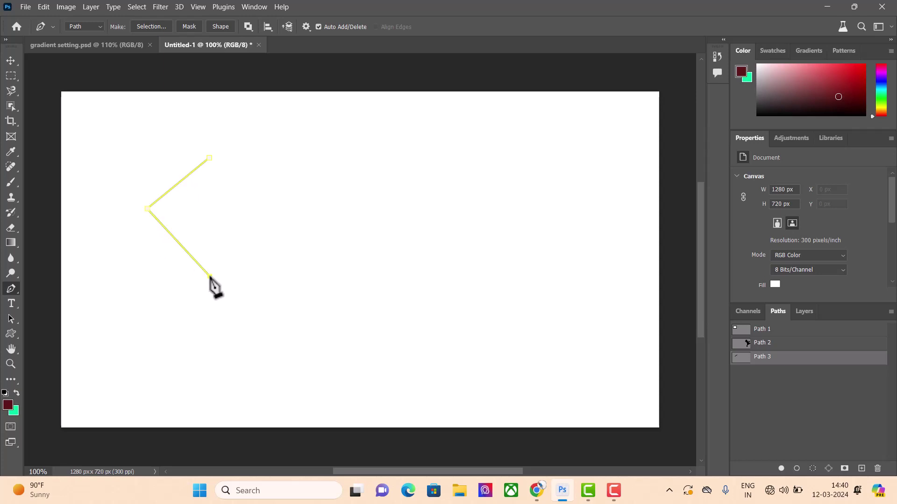
{"action": "left_click", "coordinate": [317, 280]}
Undo stray anchors and add points closing the irregular eight-point polygon in Path 3.
{"action": "key", "text": "ctrl+z"}
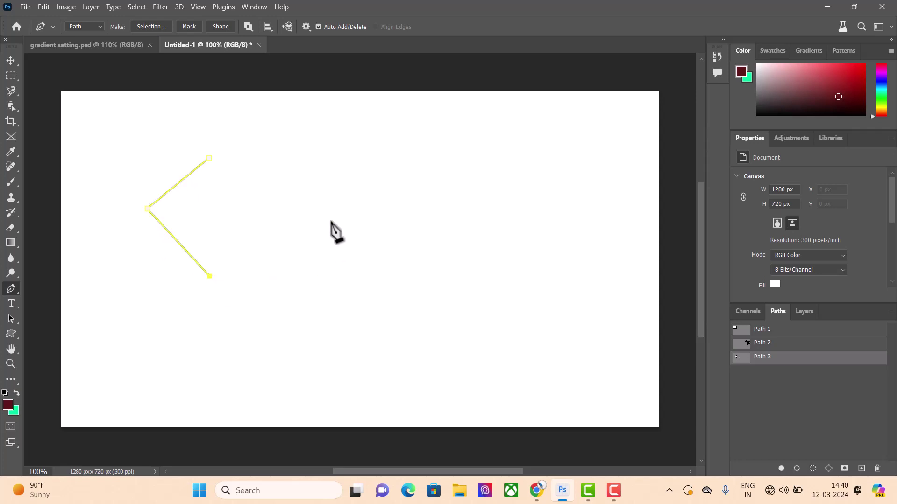
{"action": "key", "text": "ctrl+z"}
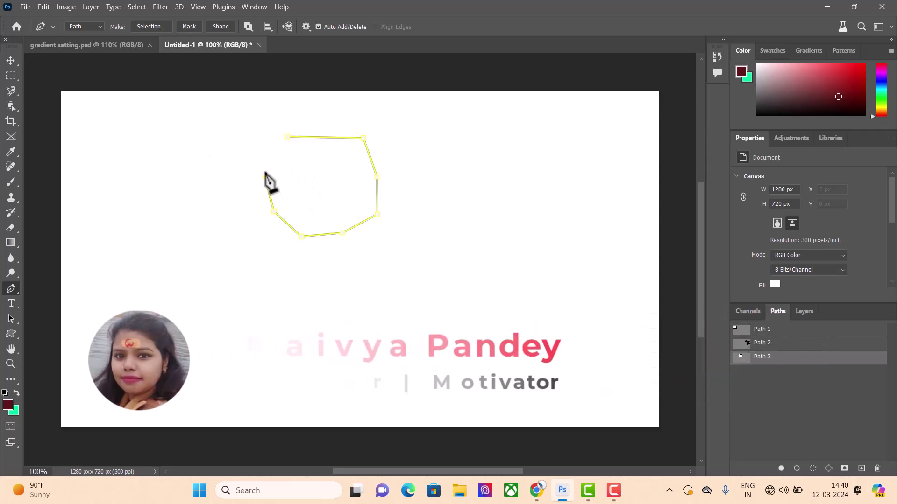
{"action": "left_click", "coordinate": [264, 177]}
{"action": "left_click", "coordinate": [286, 137]}
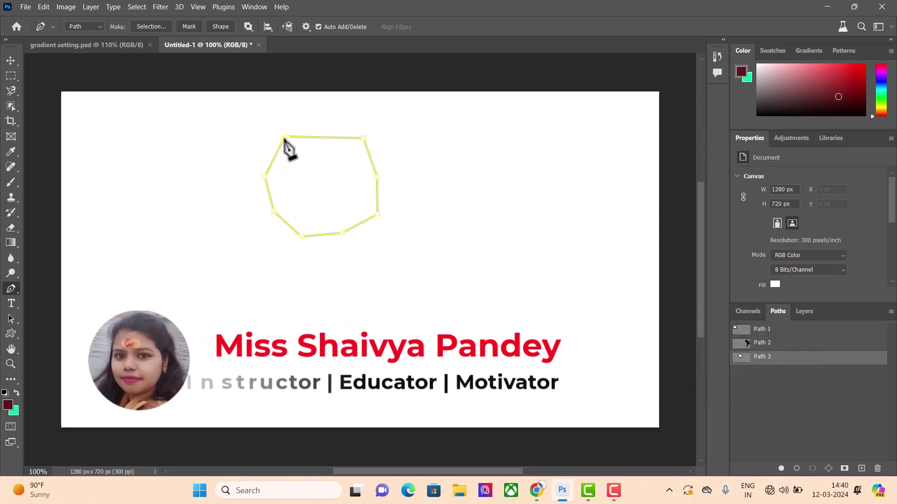
{"action": "left_click", "coordinate": [271, 163]}
{"action": "key", "text": "ctrl+z"}
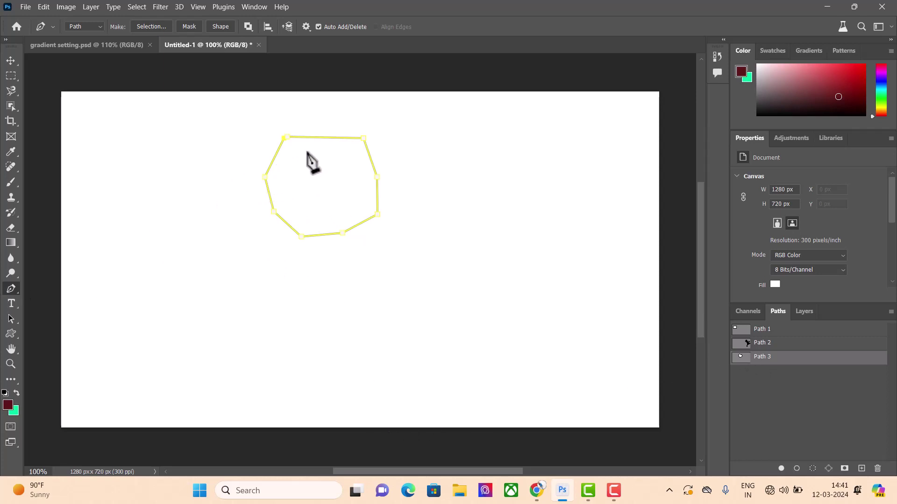
{"action": "left_click", "coordinate": [13, 318]}
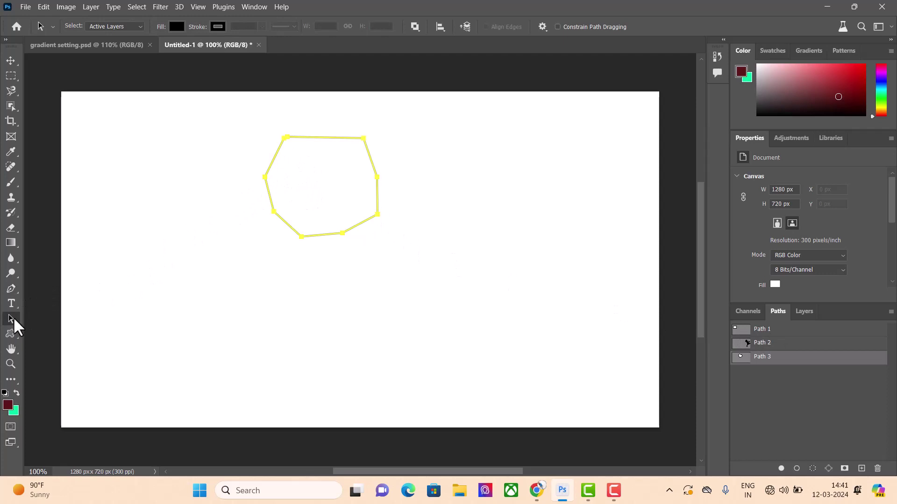
Fill the entire canvas with the dark red foreground colour via Edit > Fill.
{"action": "right_click", "coordinate": [13, 318]}
{"action": "left_click", "coordinate": [48, 315]}
{"action": "left_click", "coordinate": [43, 7]}
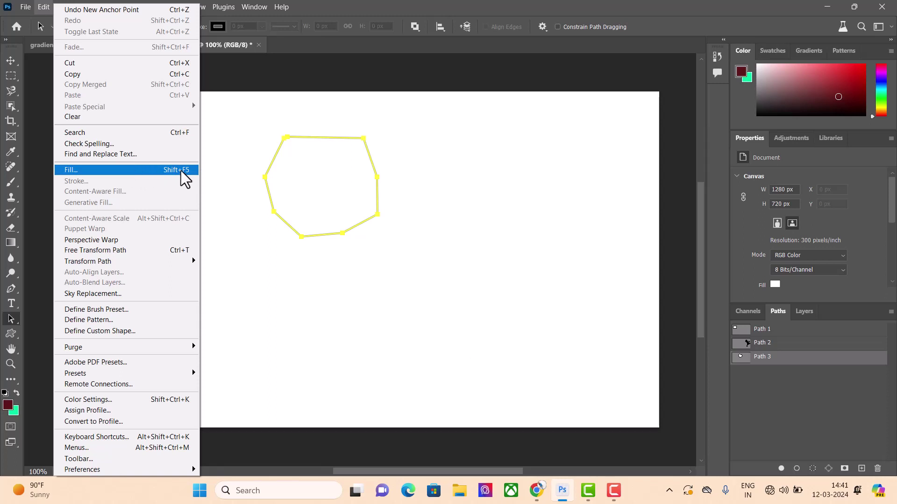
{"action": "left_click", "coordinate": [170, 169]}
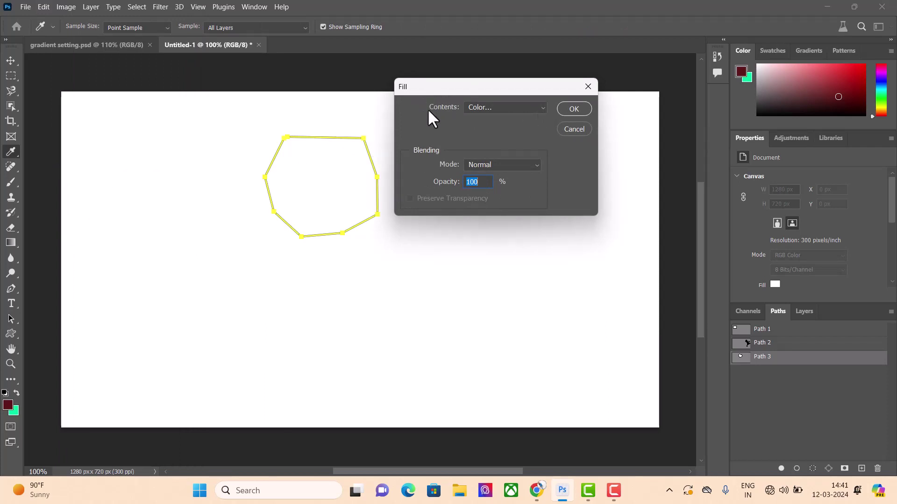
{"action": "left_click", "coordinate": [537, 107]}
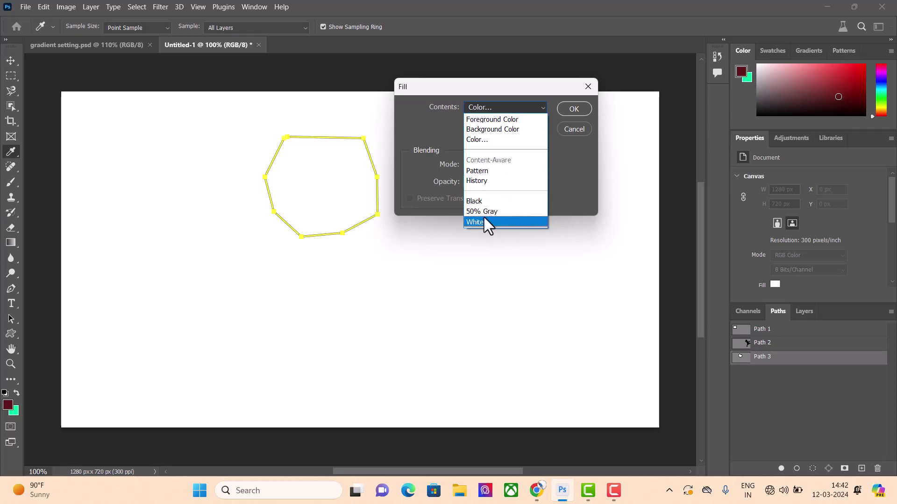
{"action": "left_click", "coordinate": [484, 119]}
{"action": "left_click", "coordinate": [579, 108]}
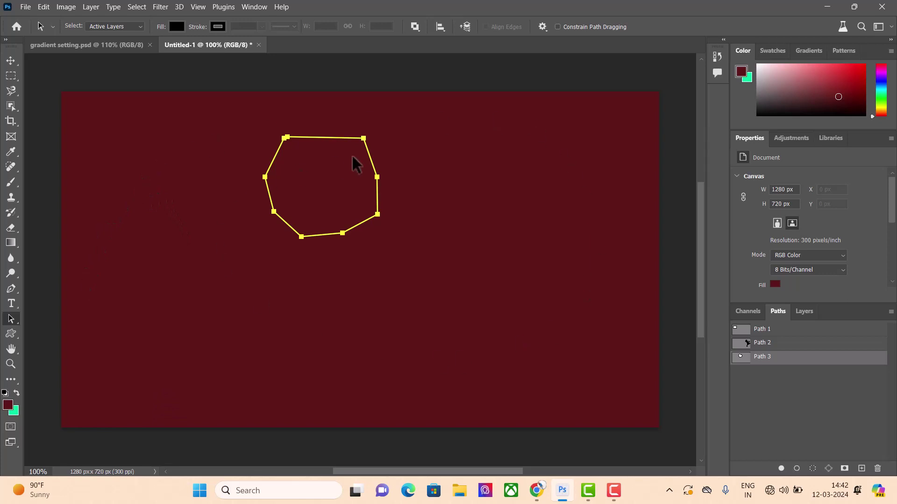
{"action": "left_click", "coordinate": [44, 6]}
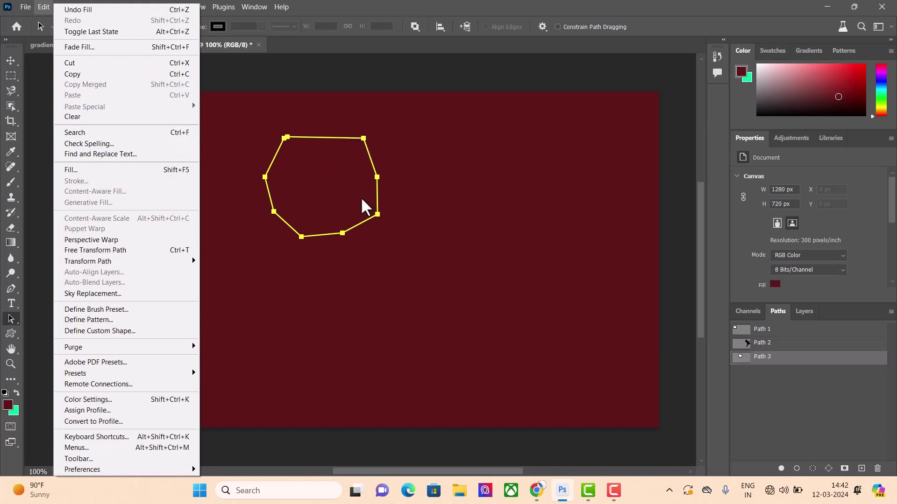
Cancel the reopened Fill dialog and undo the dark red canvas fill.
{"action": "left_click", "coordinate": [112, 173]}
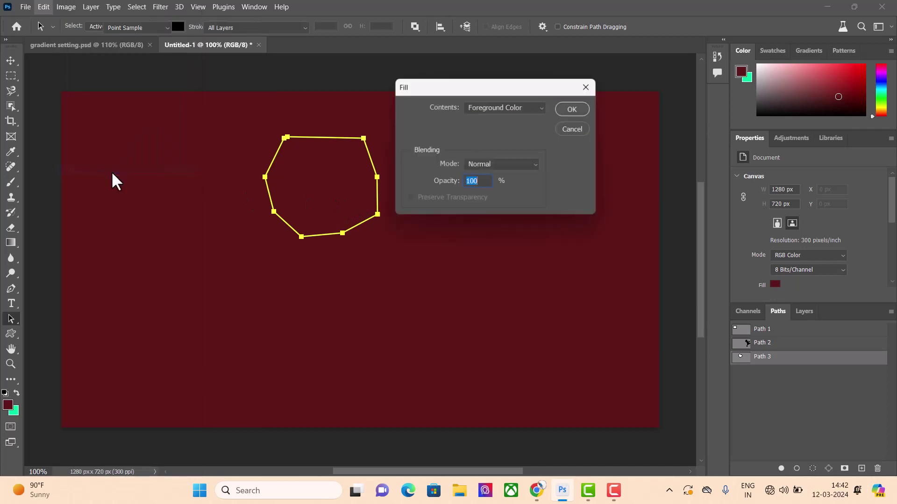
{"action": "left_click", "coordinate": [588, 85]}
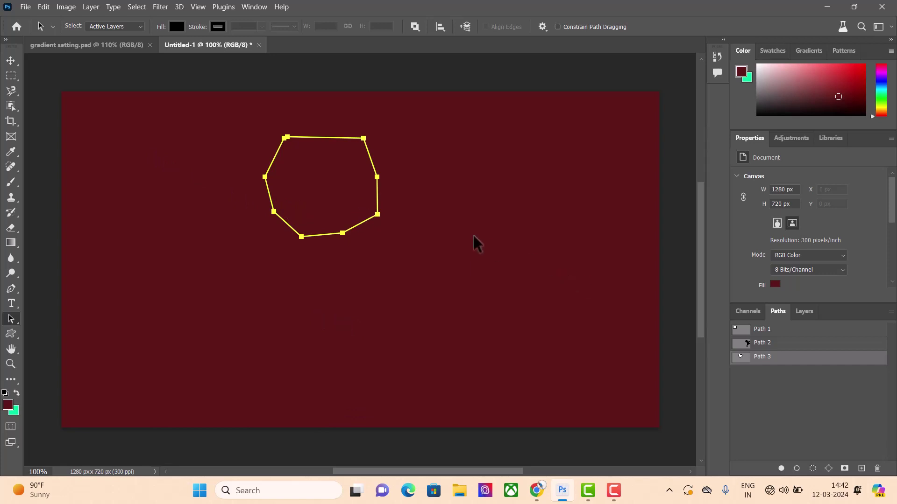
{"action": "key", "text": "ctrl+z"}
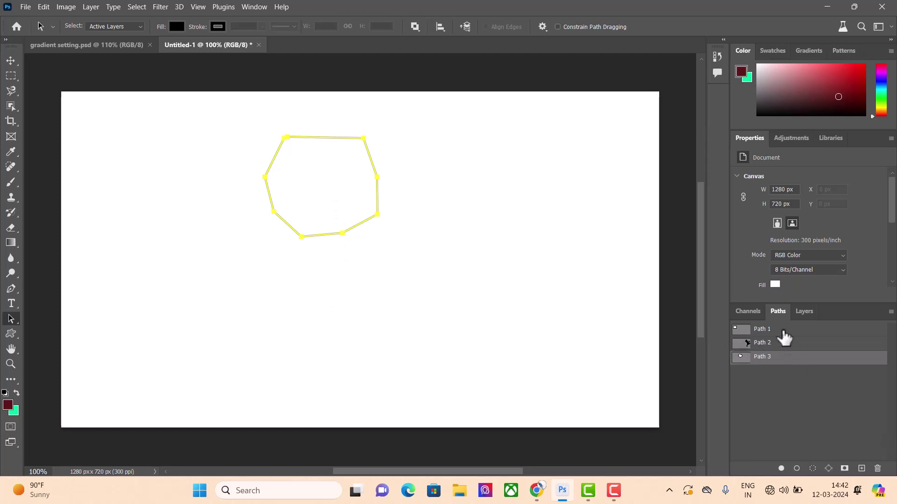
Fill the Path 3 polygon with the dark red foreground colour using Fill Path.
{"action": "right_click", "coordinate": [782, 361]}
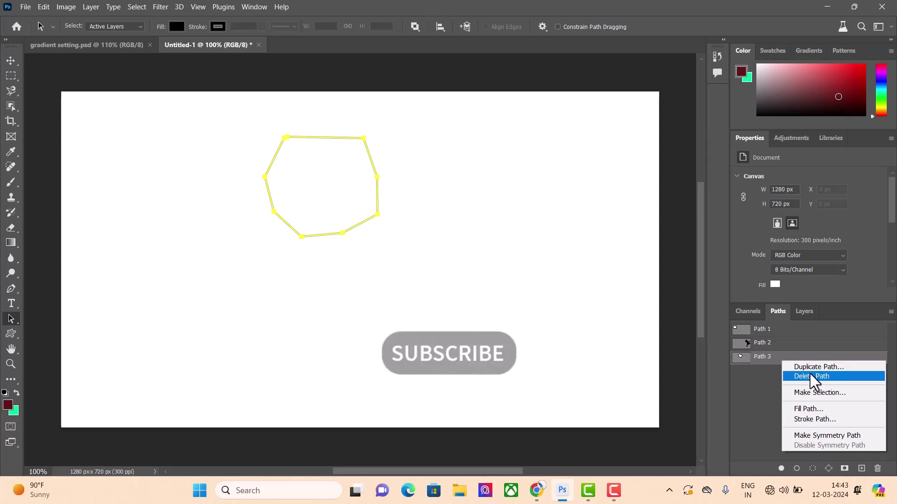
{"action": "left_click", "coordinate": [808, 410]}
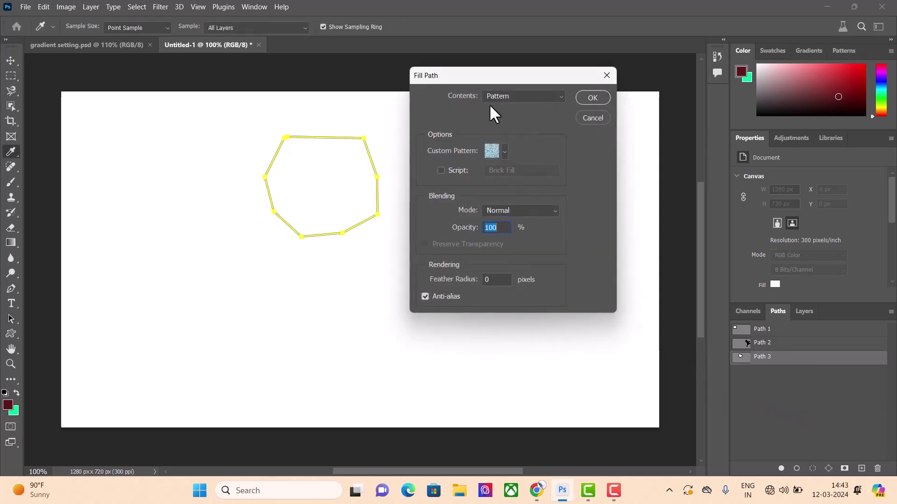
{"action": "left_click", "coordinate": [554, 96]}
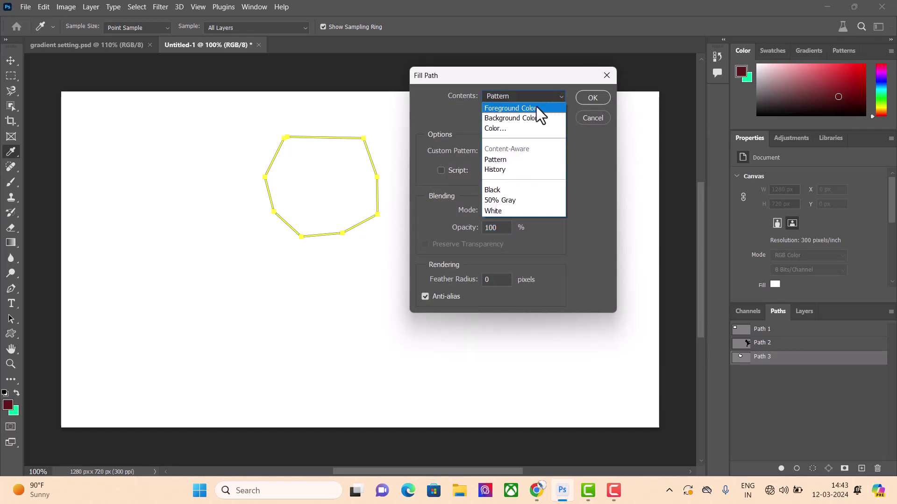
{"action": "left_click", "coordinate": [536, 107]}
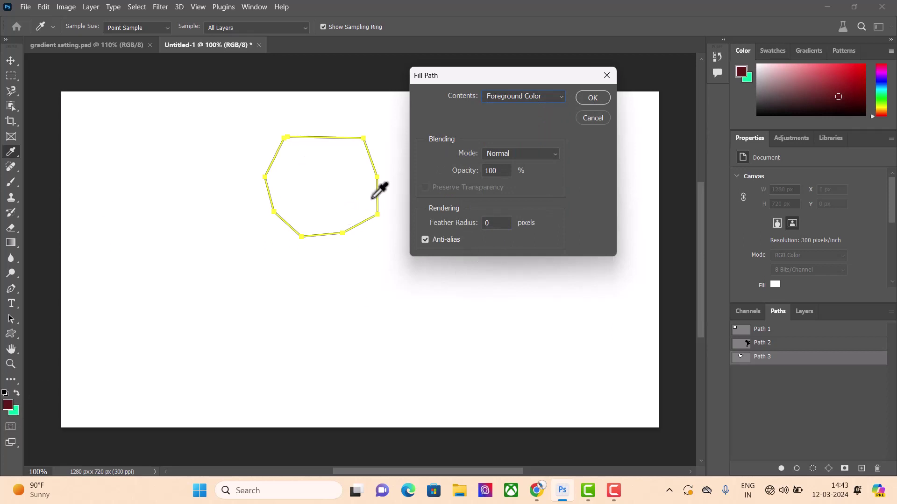
{"action": "left_click", "coordinate": [592, 99]}
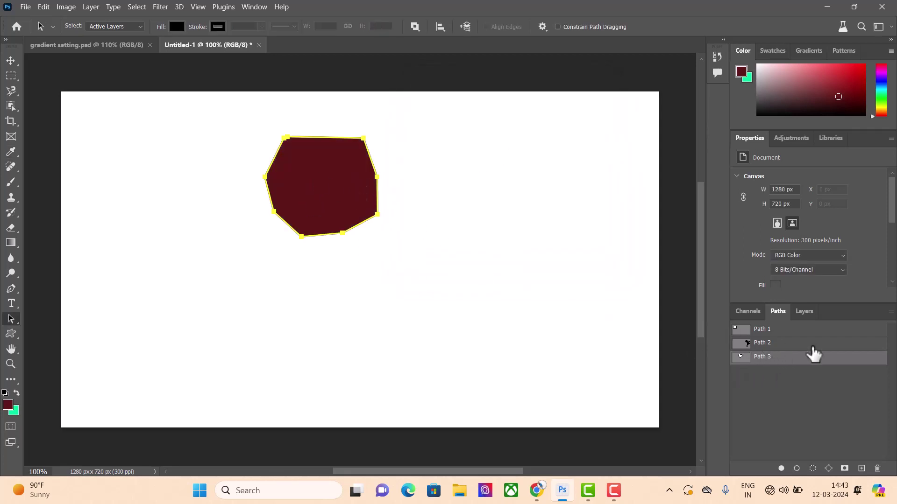
Refill the polygon with the mint green background colour.
{"action": "right_click", "coordinate": [811, 357]}
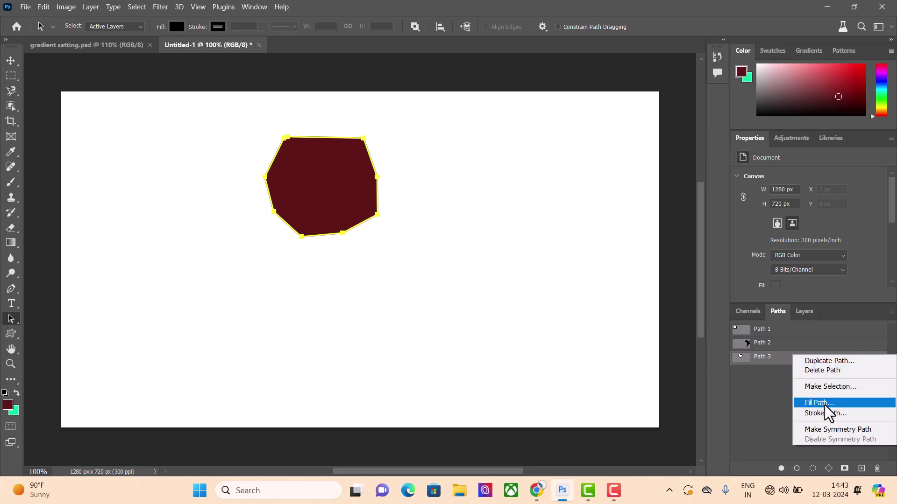
{"action": "left_click", "coordinate": [822, 403]}
{"action": "left_click", "coordinate": [555, 94]}
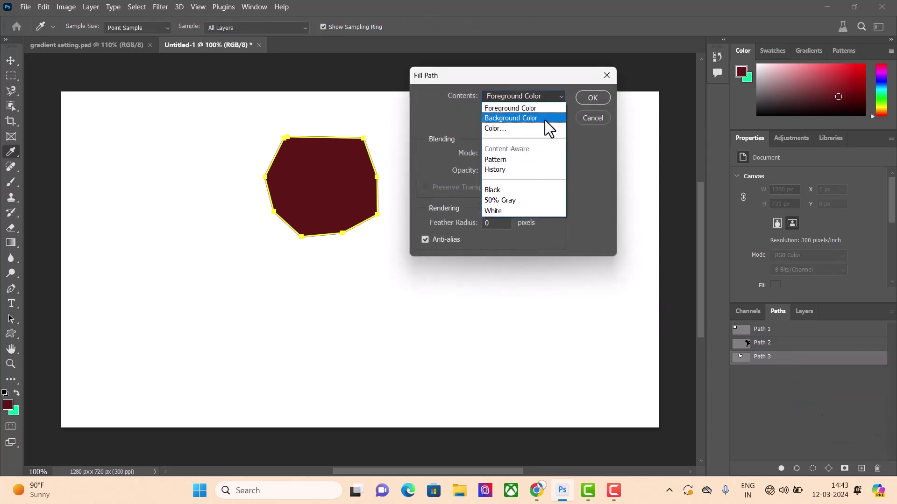
{"action": "left_click", "coordinate": [531, 119]}
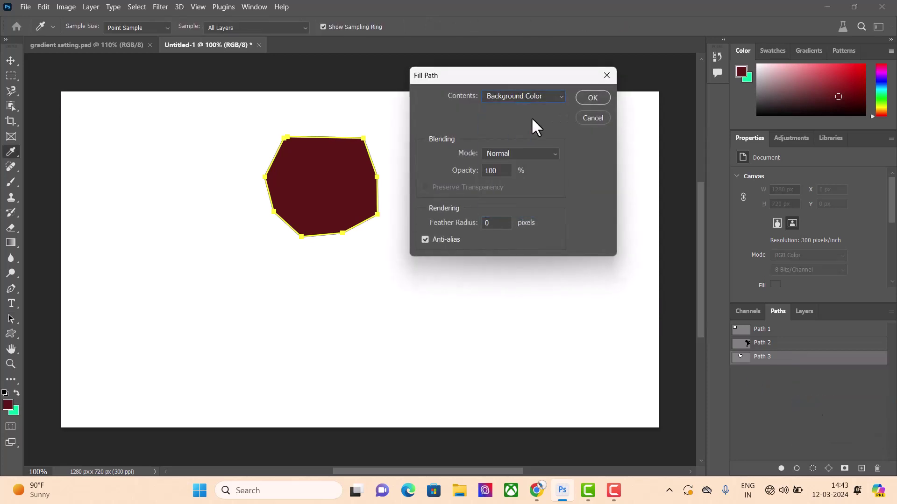
{"action": "left_click", "coordinate": [592, 97]}
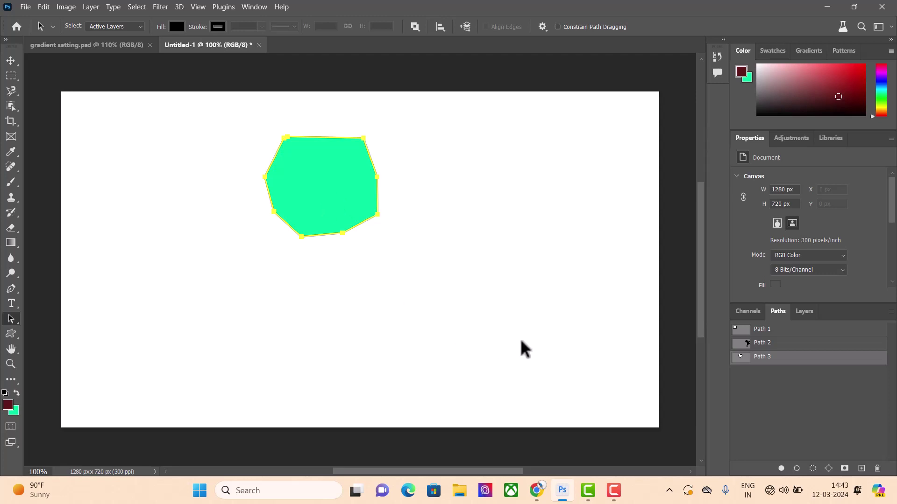
Start another polygon Fill Path with Color… contents, trying colour 527913 in the picker.
{"action": "right_click", "coordinate": [798, 360]}
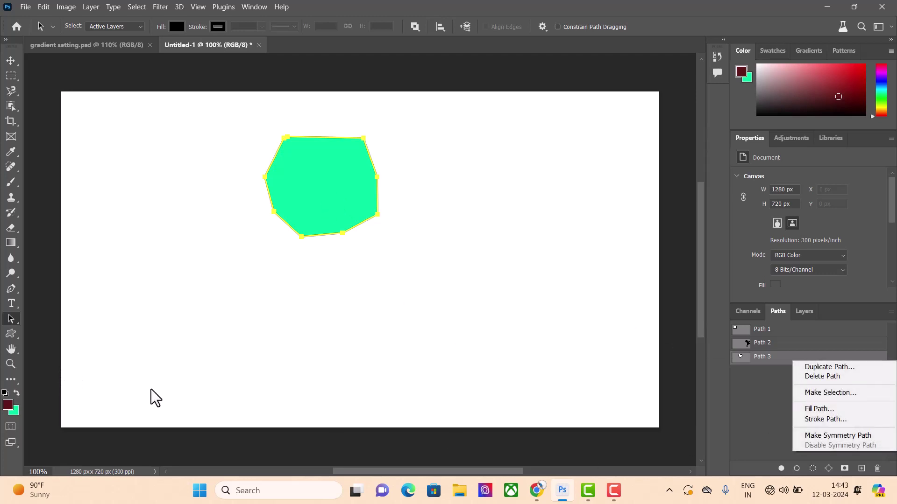
{"action": "left_click", "coordinate": [797, 411]}
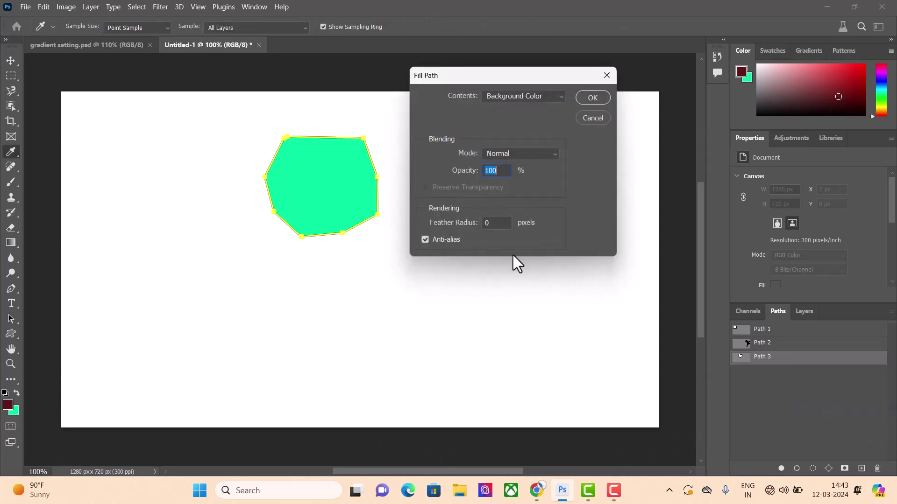
{"action": "left_click", "coordinate": [561, 96]}
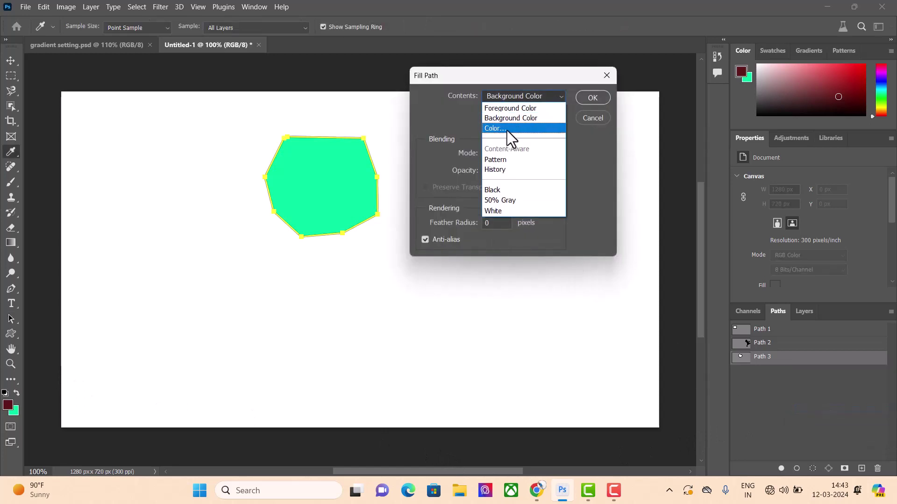
{"action": "left_click", "coordinate": [506, 128]}
{"action": "mouse_move", "coordinate": [662, 63]}
{"action": "left_mouse_down"}
{"action": "mouse_move", "coordinate": [699, 126]}
{"action": "mouse_move", "coordinate": [730, 135]}
{"action": "mouse_move", "coordinate": [727, 163]}
{"action": "left_mouse_up"}
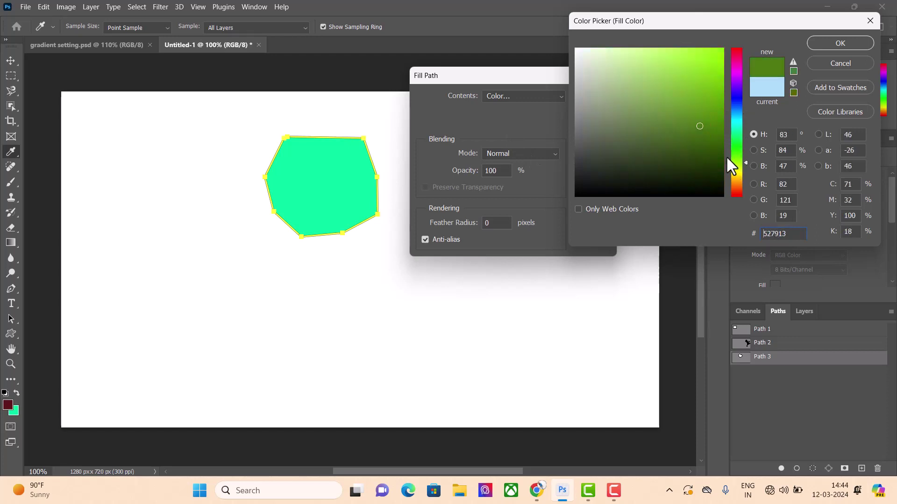
Pick lime green 9bf70a in the Color Picker and fill the polygon with it.
{"action": "left_click", "coordinate": [707, 73]}
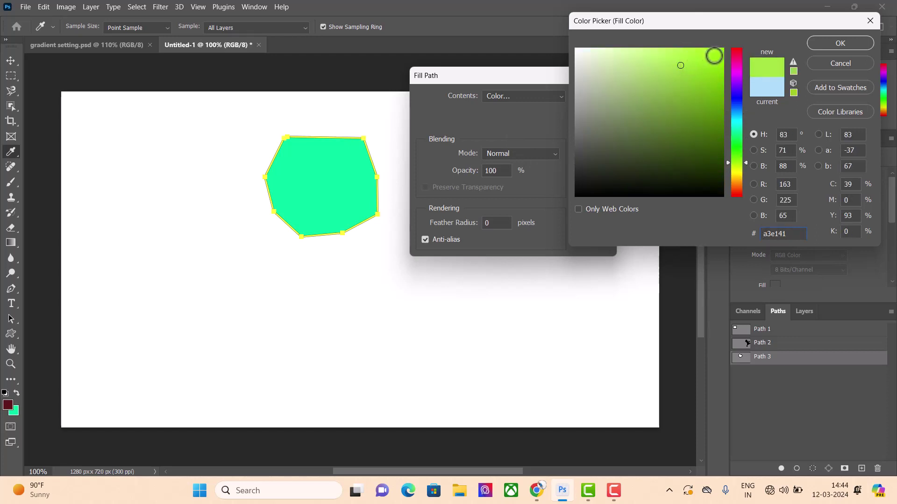
{"action": "left_click", "coordinate": [714, 55]}
{"action": "left_click", "coordinate": [718, 52]}
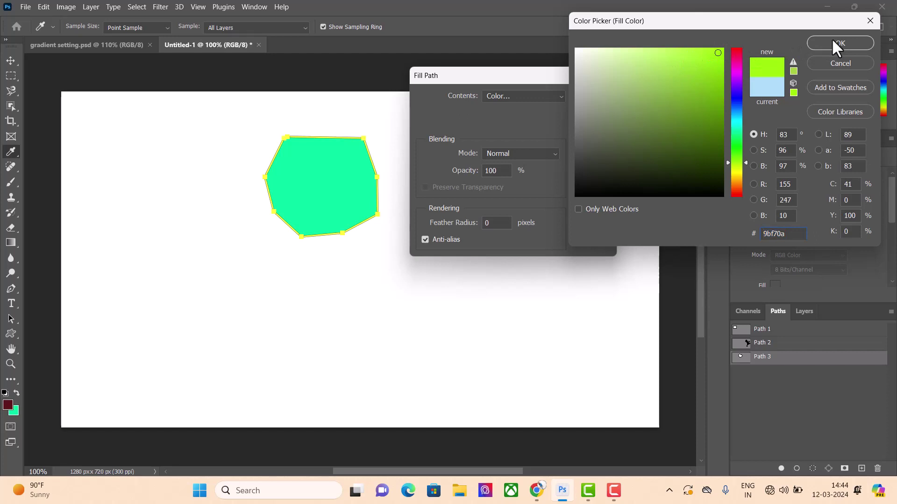
{"action": "left_click", "coordinate": [832, 41]}
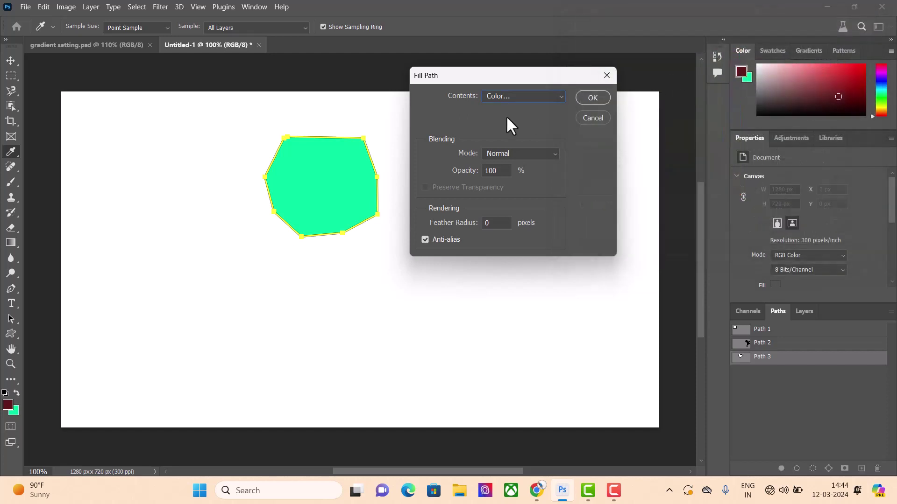
{"action": "left_click", "coordinate": [593, 96]}
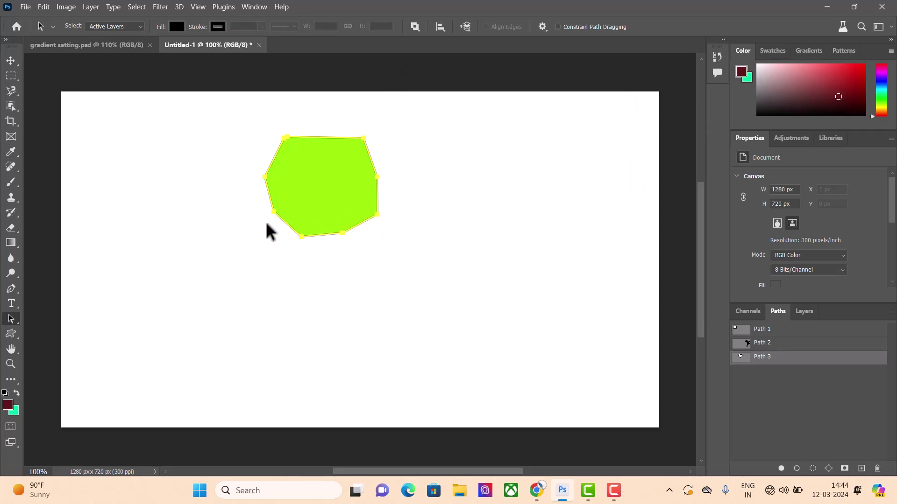
Select the Path 2 tree and try a Fill Path using History contents.
{"action": "left_click", "coordinate": [823, 343]}
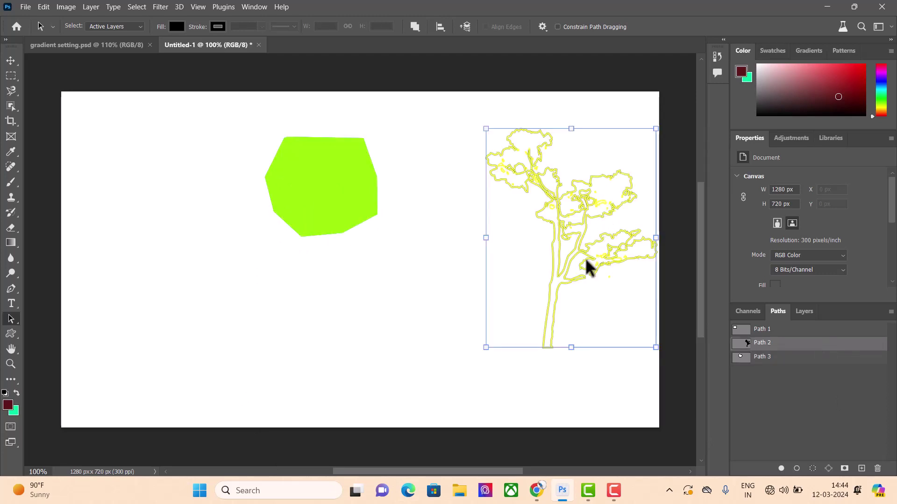
{"action": "right_click", "coordinate": [775, 344]}
{"action": "left_click", "coordinate": [806, 392]}
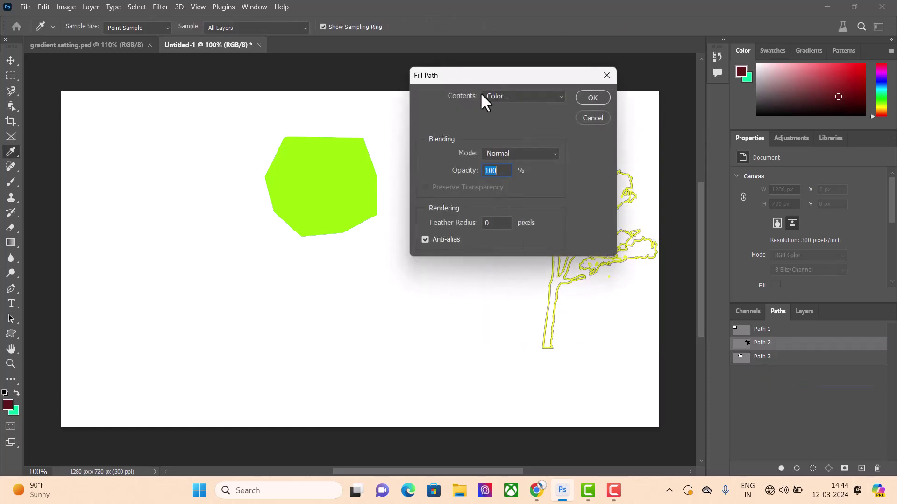
{"action": "left_click", "coordinate": [558, 95]}
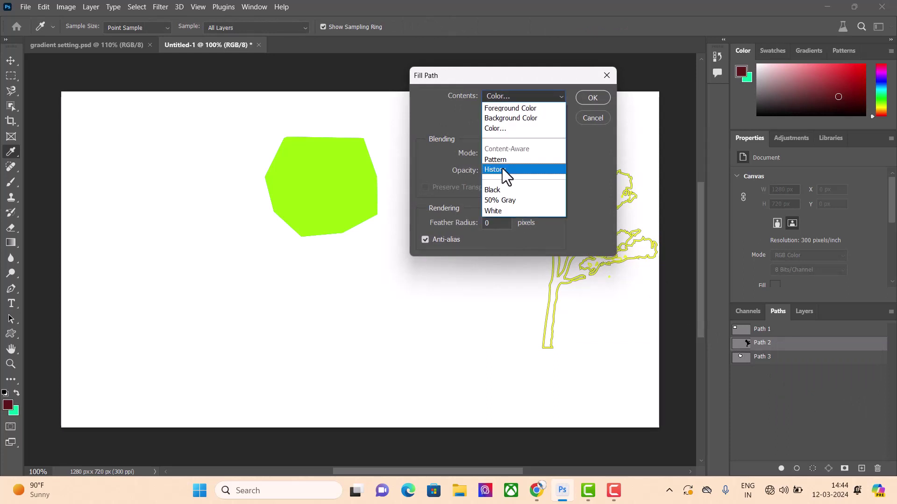
{"action": "left_click", "coordinate": [502, 169]}
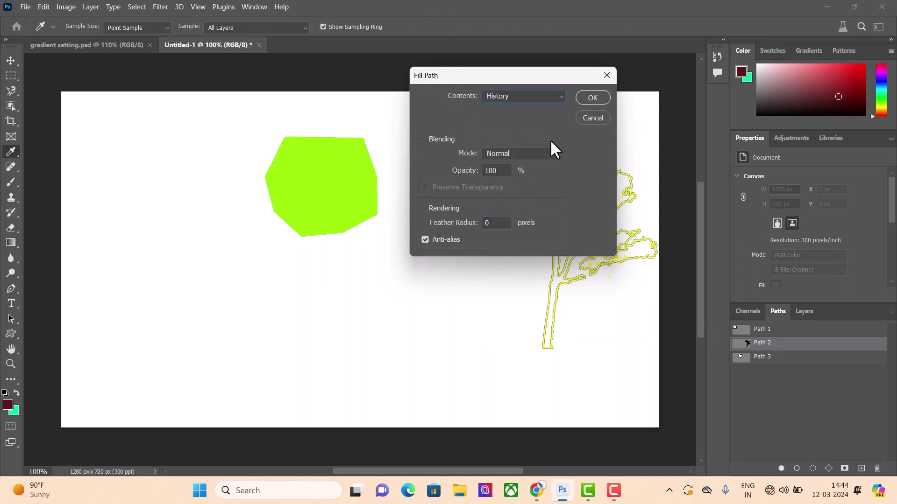
{"action": "left_click", "coordinate": [591, 97]}
{"action": "key", "text": "a"}
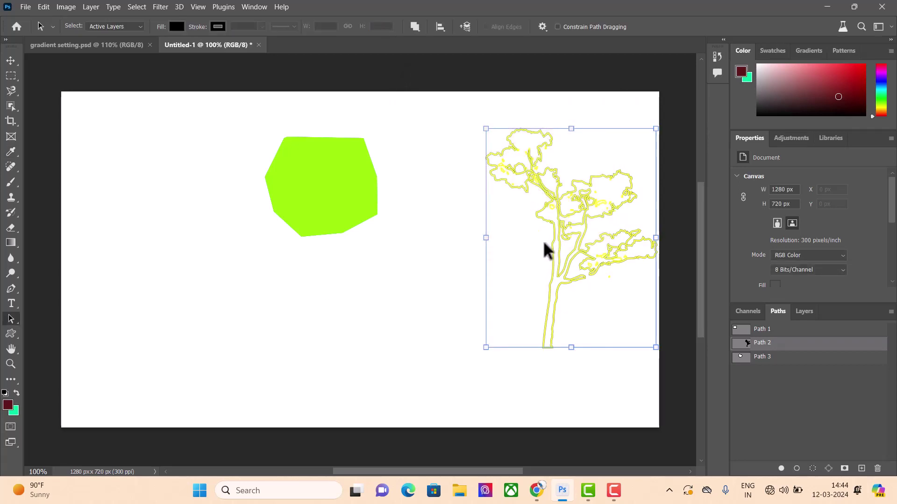
Reopen the tree's Fill Path dialog, keep Normal blend mode, and close it.
{"action": "right_click", "coordinate": [822, 344]}
{"action": "left_click", "coordinate": [820, 391]}
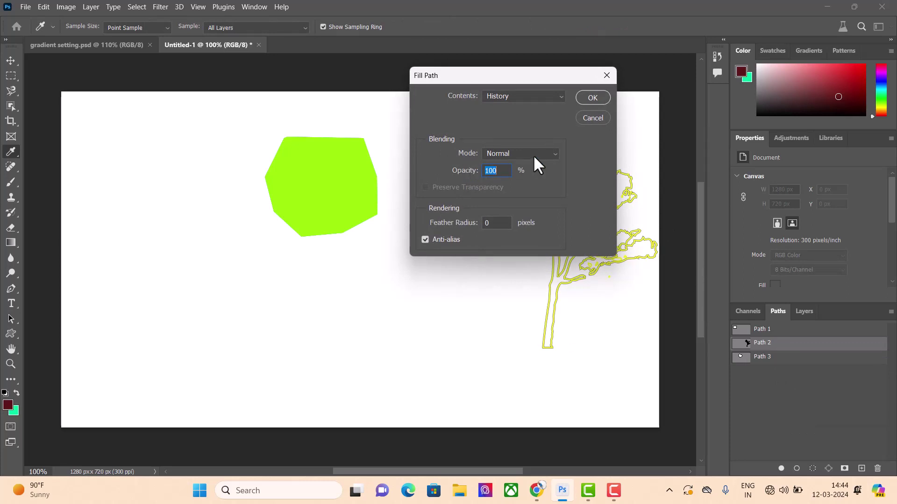
{"action": "left_click", "coordinate": [556, 153]}
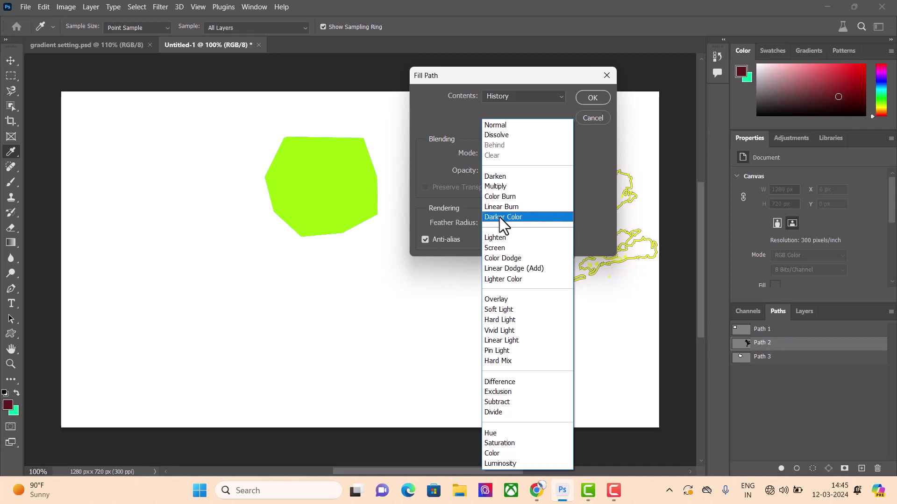
{"action": "left_click", "coordinate": [504, 127]}
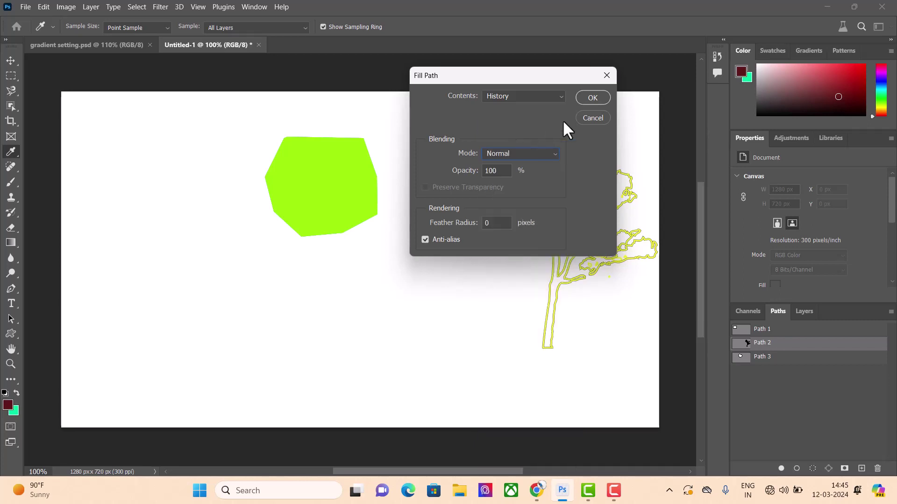
{"action": "left_click", "coordinate": [592, 97]}
Fill the Path 2 tree with the dark red foreground colour as a solid silhouette.
{"action": "key", "text": "a"}
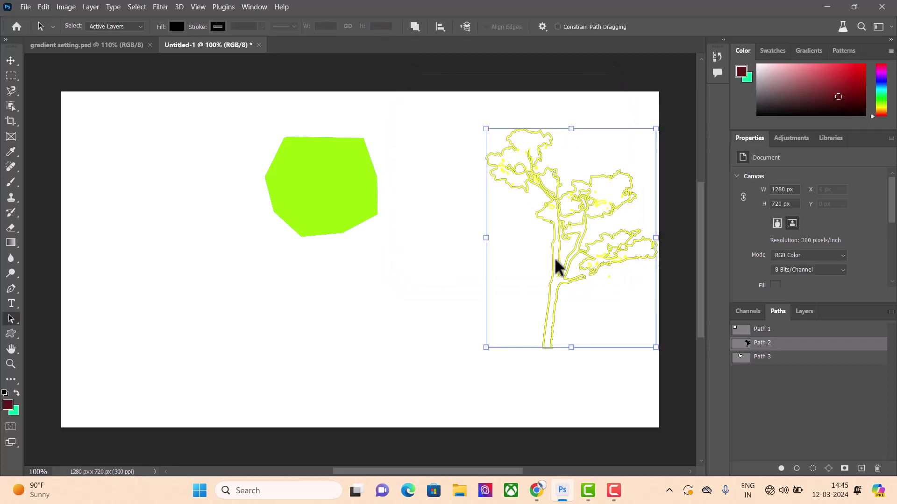
{"action": "right_click", "coordinate": [793, 347]}
{"action": "left_click", "coordinate": [825, 396]}
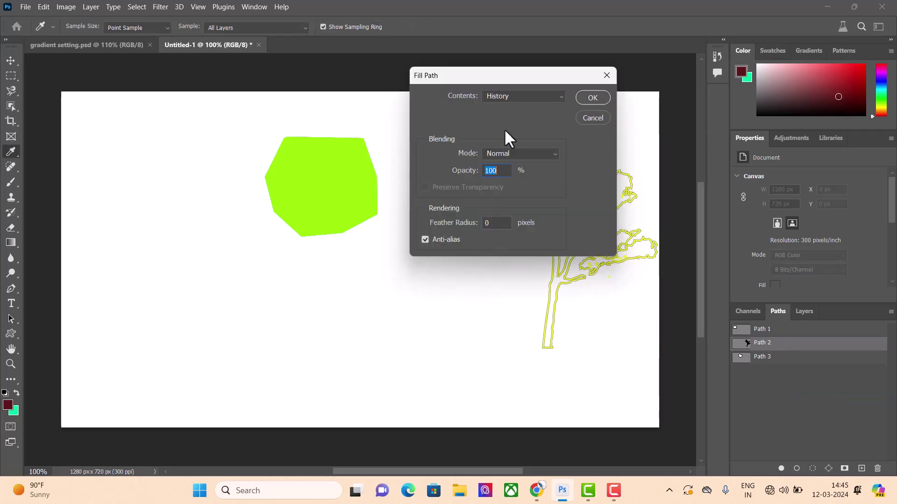
{"action": "left_click", "coordinate": [556, 96]}
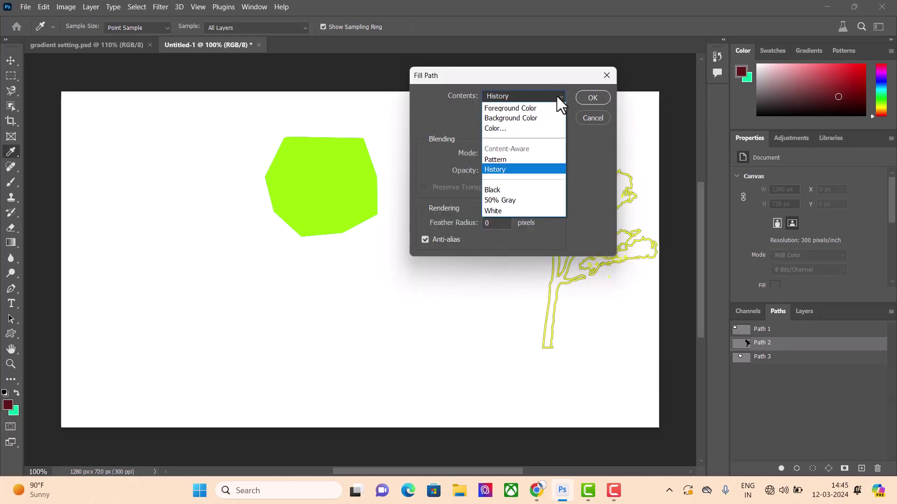
{"action": "left_click", "coordinate": [512, 108]}
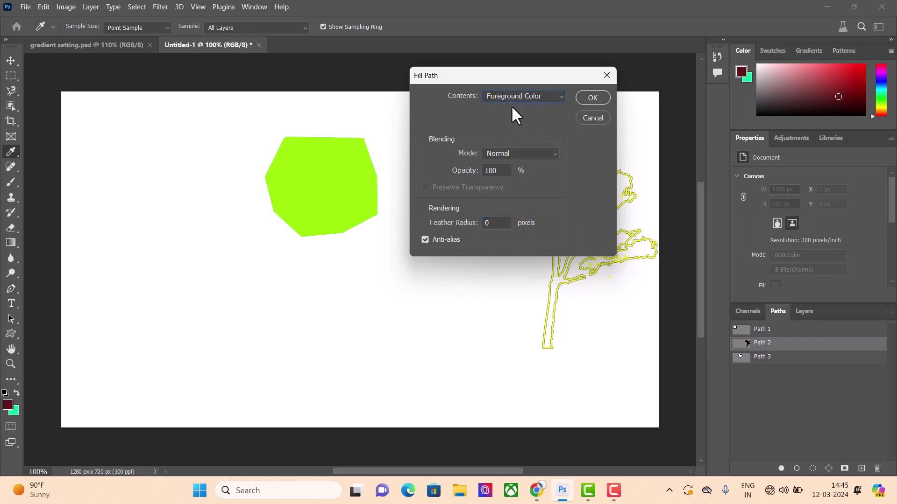
{"action": "left_click", "coordinate": [587, 98]}
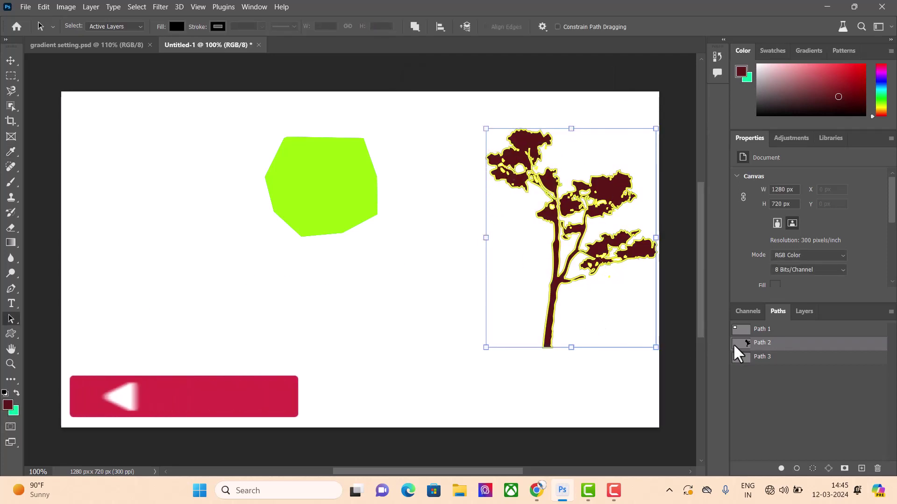
{"action": "left_click", "coordinate": [801, 331]}
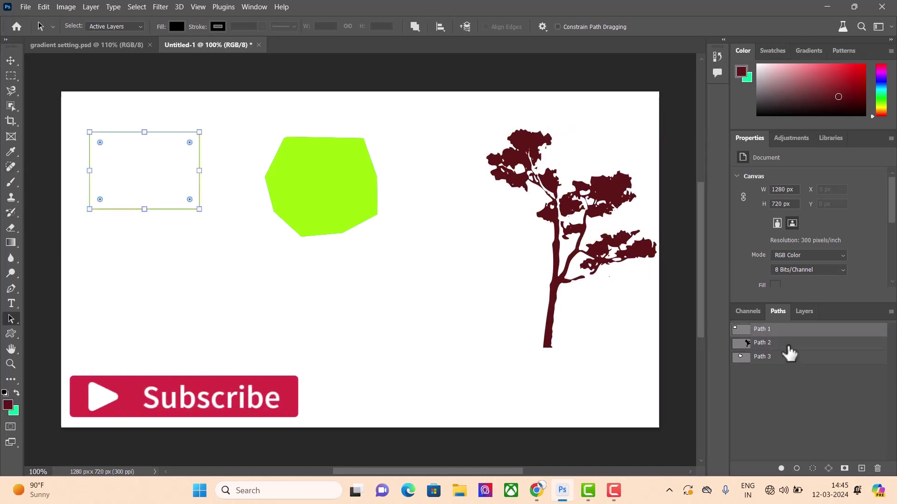
Start a Fill Path on the Path 1 rectangle with Contents set to Pattern.
{"action": "right_click", "coordinate": [789, 330]}
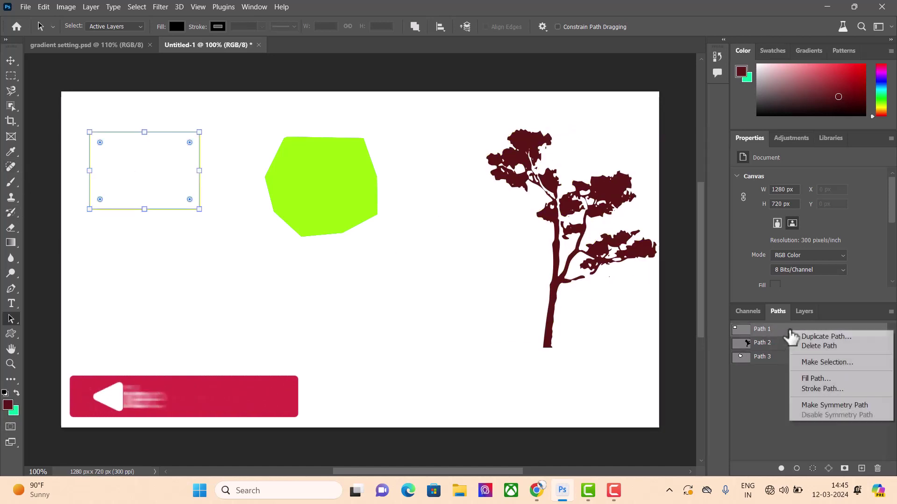
{"action": "left_click", "coordinate": [839, 379]}
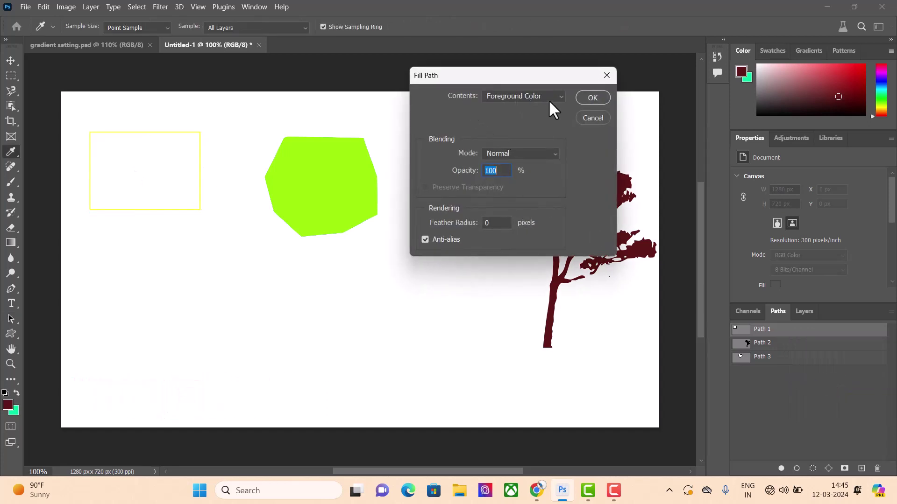
{"action": "left_click", "coordinate": [562, 96]}
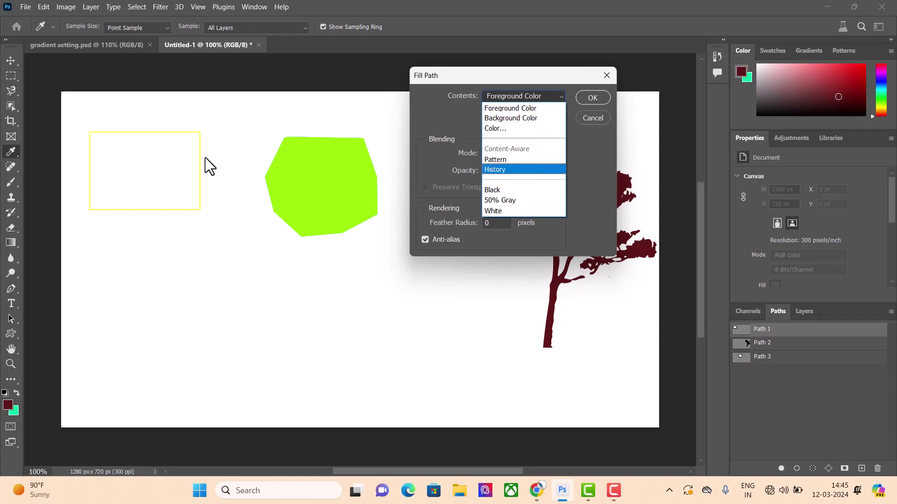
{"action": "left_click", "coordinate": [511, 161]}
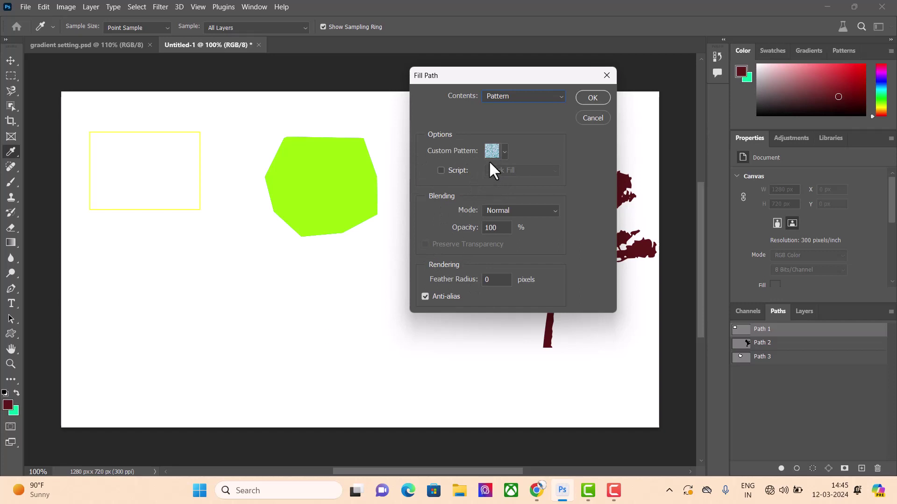
Browse the fill patterns and pick a water pattern.
{"action": "left_click", "coordinate": [504, 150]}
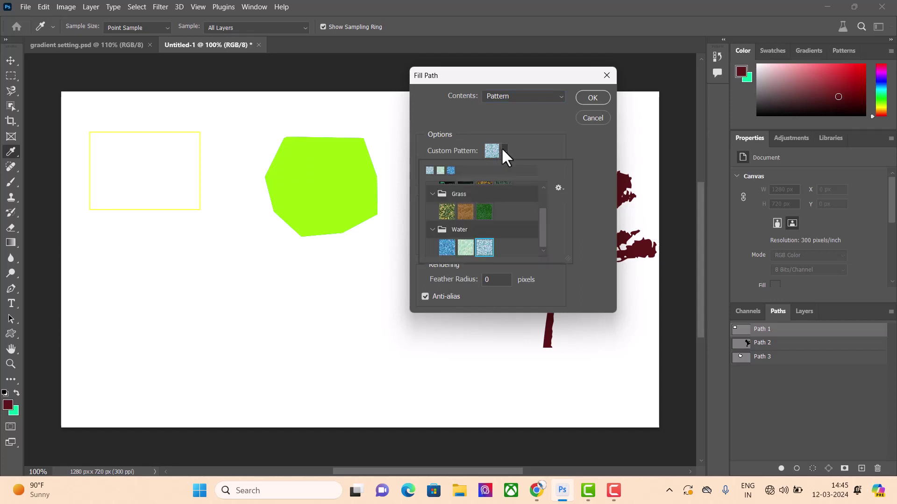
{"action": "scroll", "coordinate": [466, 222], "scroll_direction": "up", "scroll_amount": 1}
{"action": "scroll", "coordinate": [469, 219], "scroll_direction": "up", "scroll_amount": 2}
{"action": "scroll", "coordinate": [469, 220], "scroll_direction": "down", "scroll_amount": 1}
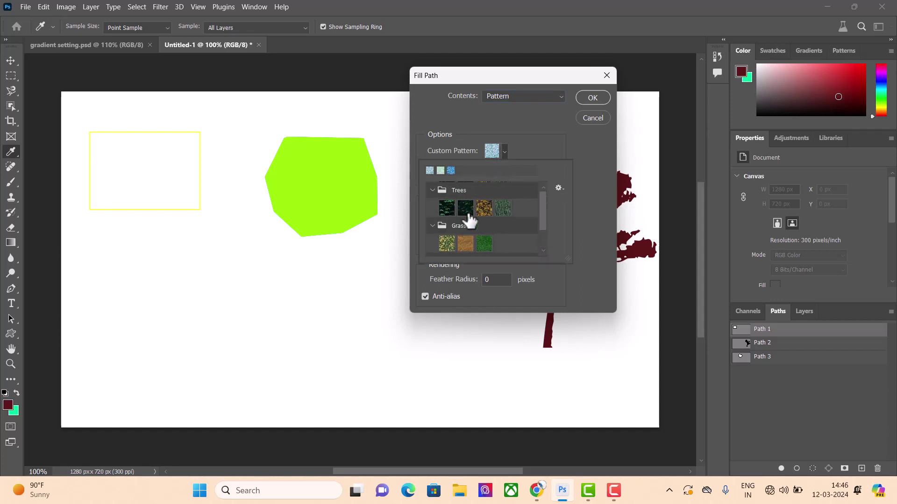
{"action": "scroll", "coordinate": [484, 237], "scroll_direction": "down", "scroll_amount": 1}
{"action": "scroll", "coordinate": [484, 236], "scroll_direction": "down", "scroll_amount": 2}
{"action": "scroll", "coordinate": [486, 245], "scroll_direction": "down", "scroll_amount": 1}
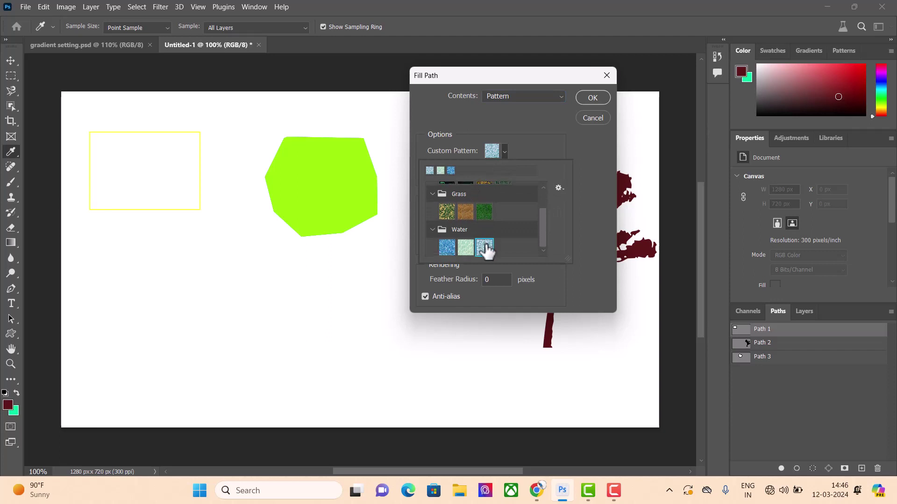
{"action": "scroll", "coordinate": [486, 246], "scroll_direction": "up", "scroll_amount": 1}
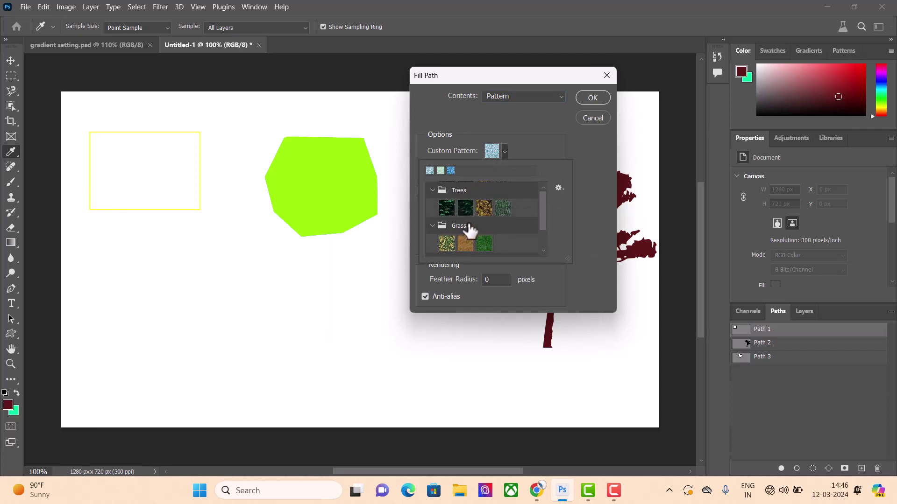
{"action": "scroll", "coordinate": [467, 230], "scroll_direction": "down", "scroll_amount": 1}
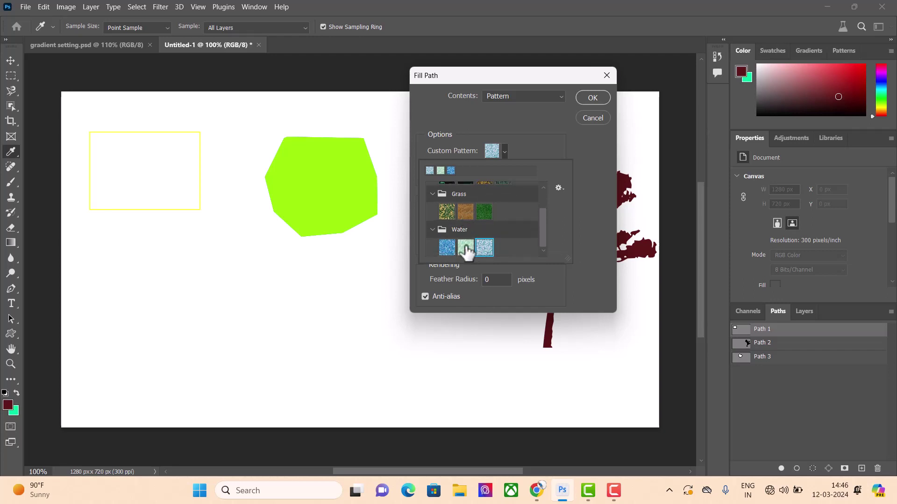
{"action": "left_click", "coordinate": [465, 249]}
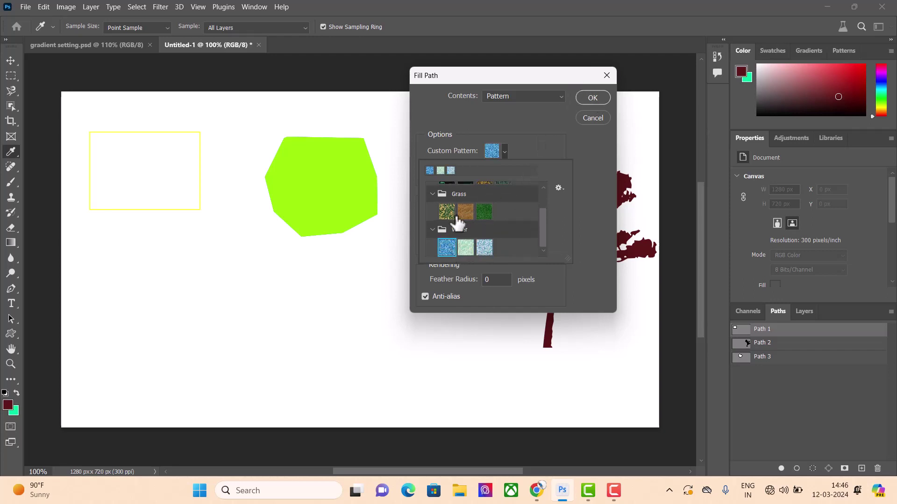
Check the pattern library options, then confirm the blue water-pattern fill.
{"action": "scroll", "coordinate": [457, 219], "scroll_direction": "up", "scroll_amount": 1}
{"action": "left_click", "coordinate": [563, 189]}
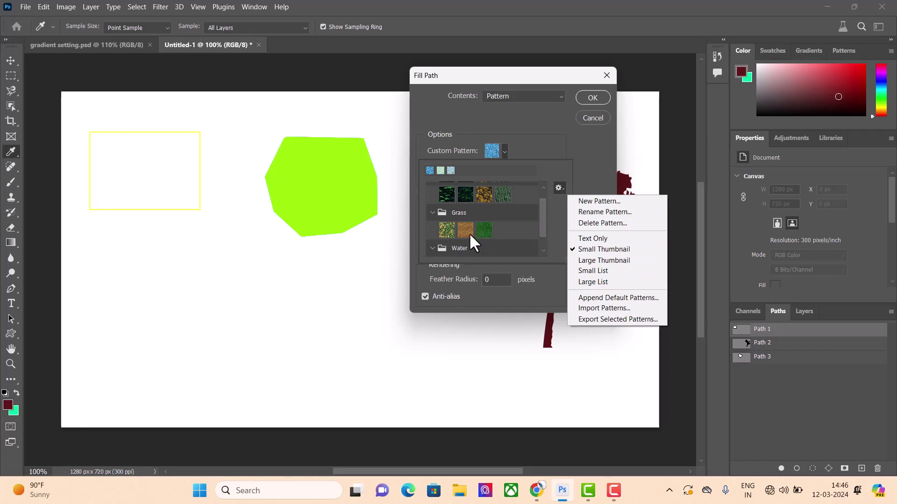
{"action": "left_click", "coordinate": [590, 97]}
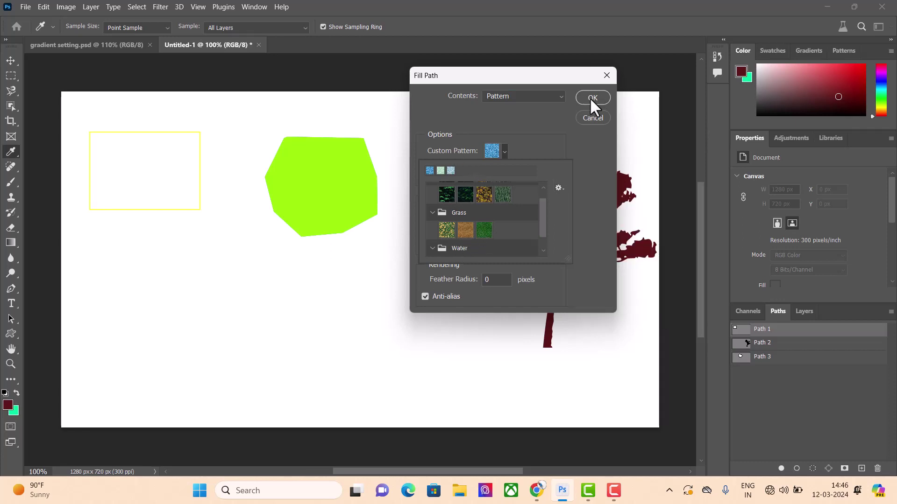
{"action": "key", "text": "Return"}
{"action": "key", "text": "a"}
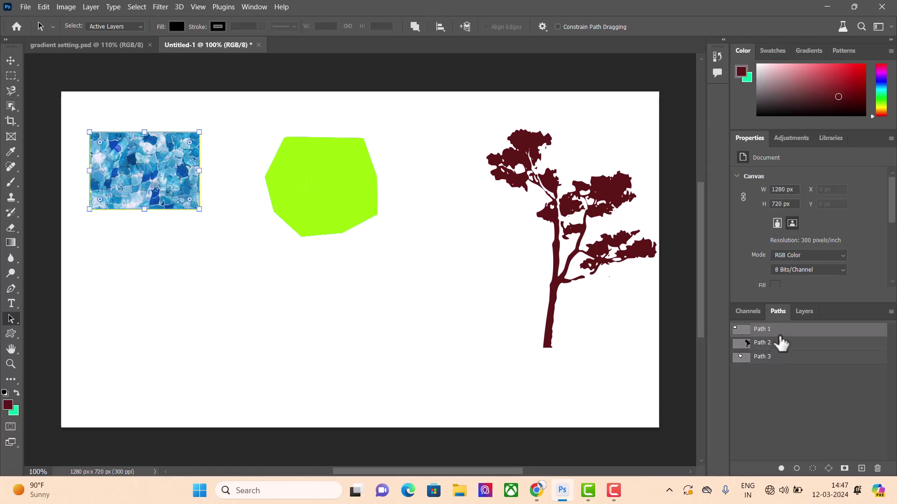
{"action": "left_click", "coordinate": [37, 9]}
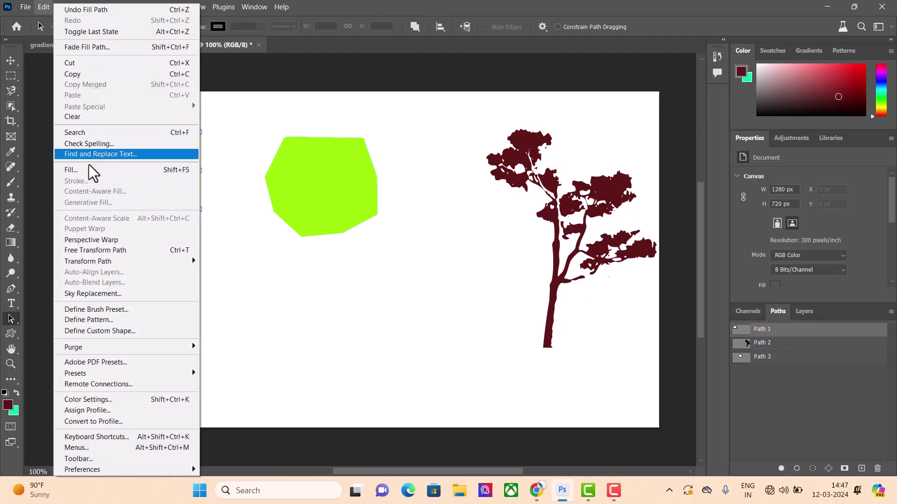
{"action": "left_click", "coordinate": [38, 7]}
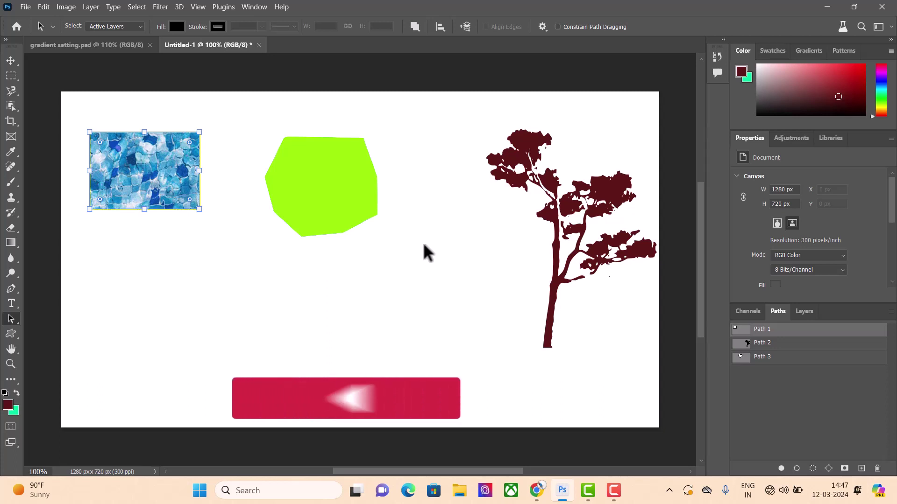
Stroke Path 1 with the Brush tool for a dark red rectangle outline.
{"action": "right_click", "coordinate": [779, 330]}
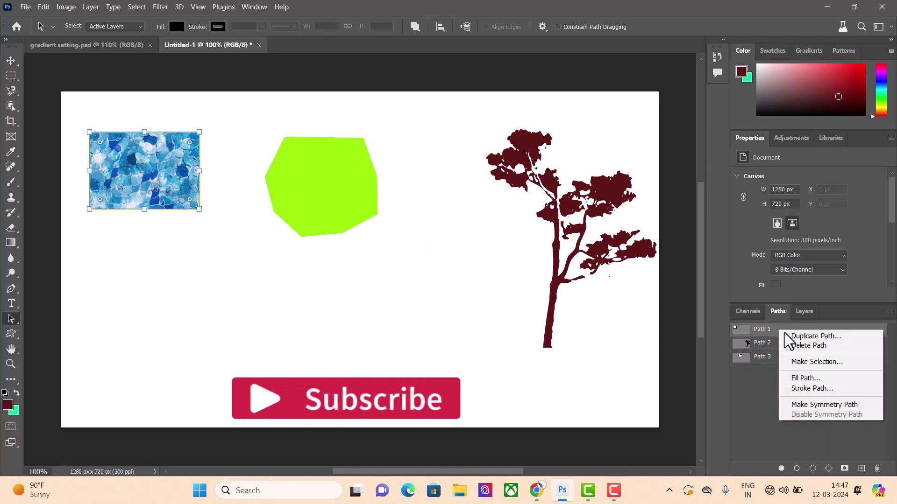
{"action": "left_click", "coordinate": [805, 388]}
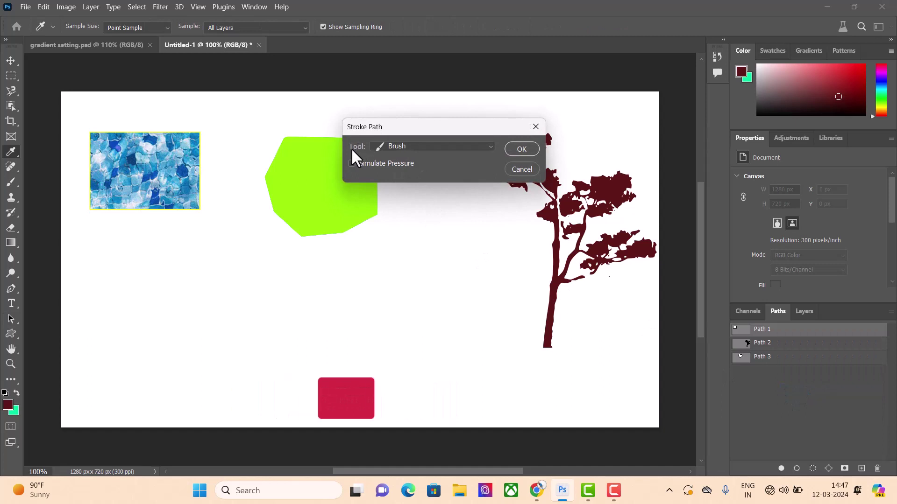
{"action": "left_click", "coordinate": [491, 142]}
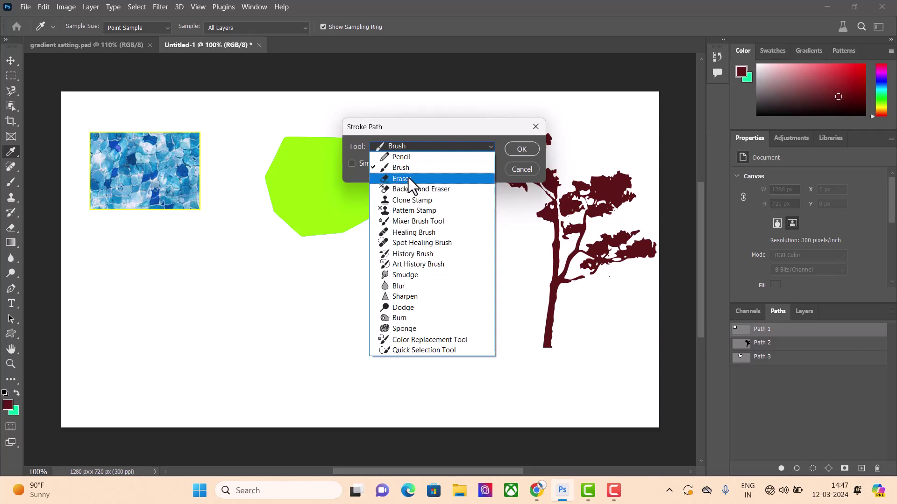
{"action": "left_click", "coordinate": [410, 169]}
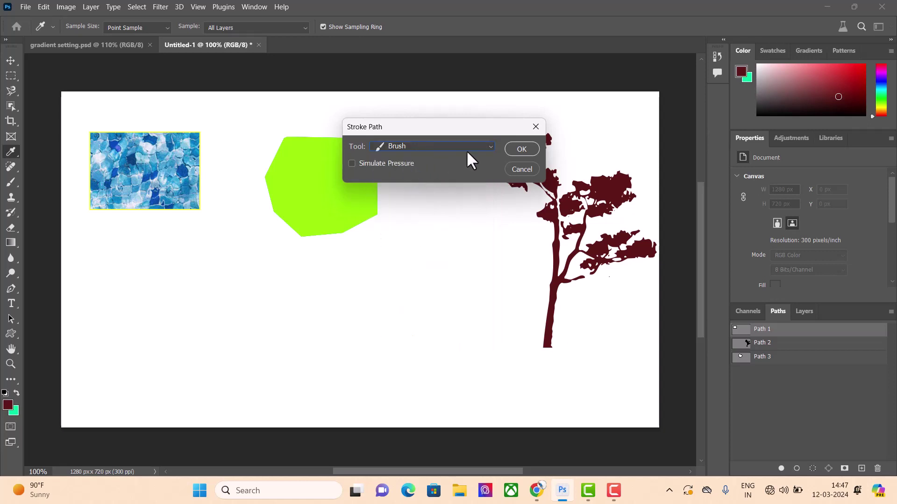
{"action": "left_click", "coordinate": [522, 149]}
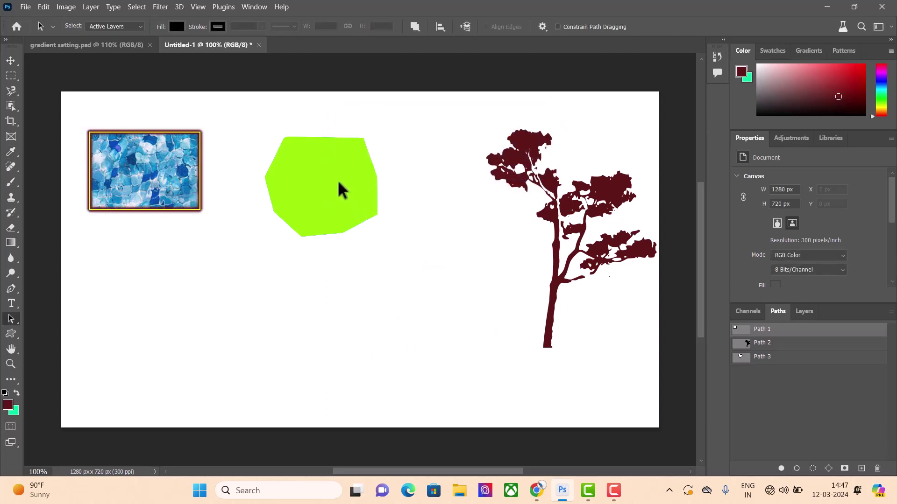
Stroke Path 3 with the History Brush for a dark red polygon outline.
{"action": "right_click", "coordinate": [794, 356]}
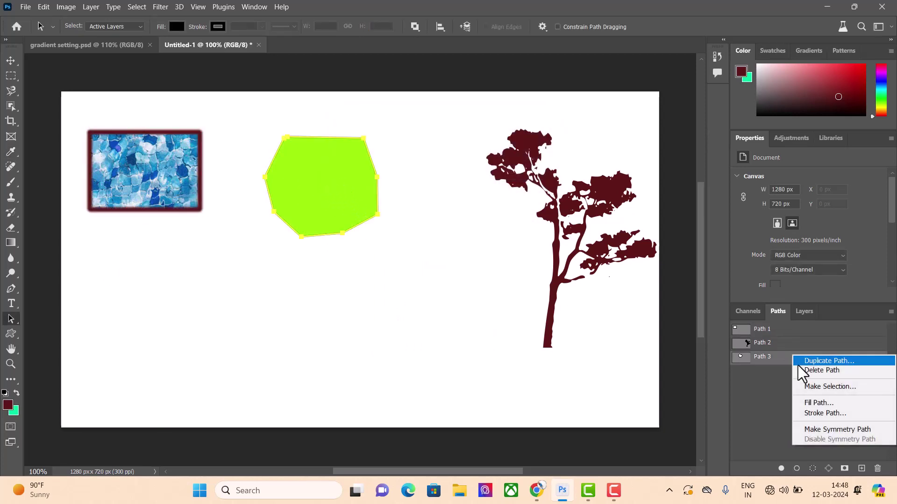
{"action": "left_click", "coordinate": [817, 413]}
{"action": "left_click", "coordinate": [488, 145]}
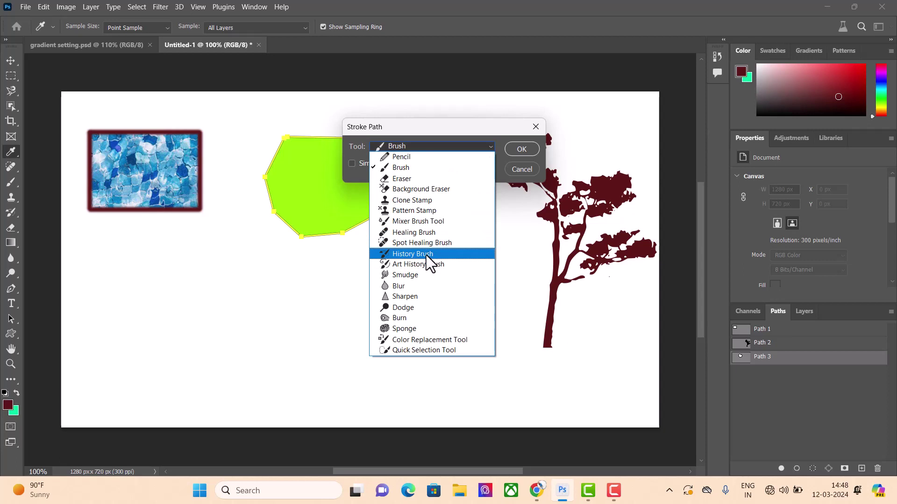
{"action": "left_click", "coordinate": [426, 254]}
{"action": "left_click", "coordinate": [520, 148]}
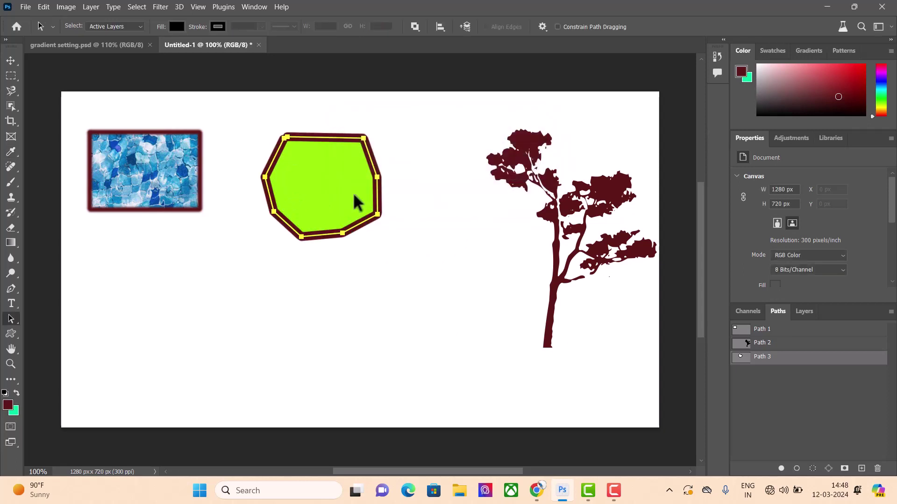
{"action": "right_click", "coordinate": [830, 370]}
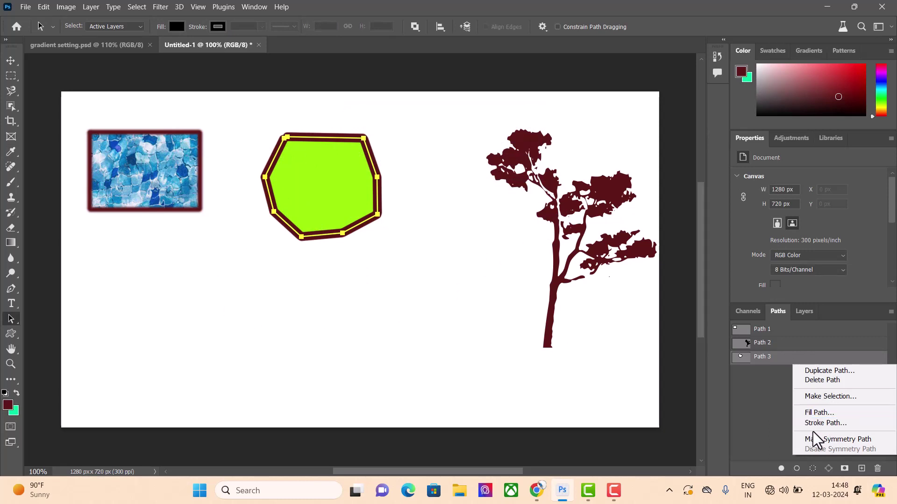